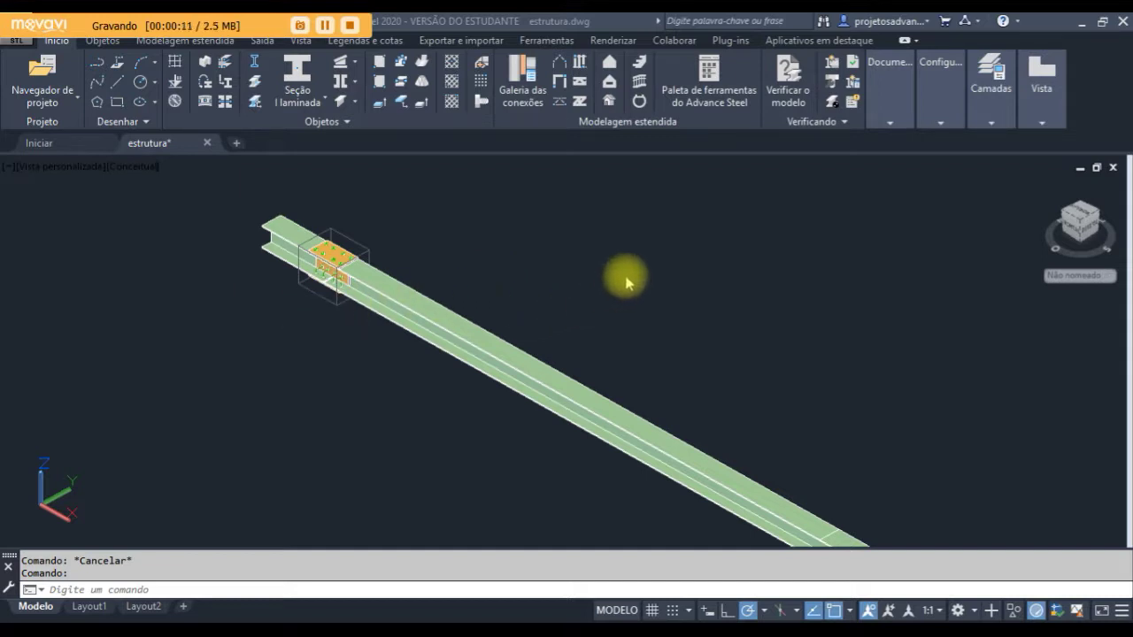
Examine the bolted splice connection near the upper end of the beam
{"action": "left_click", "coordinate": [541, 248]}
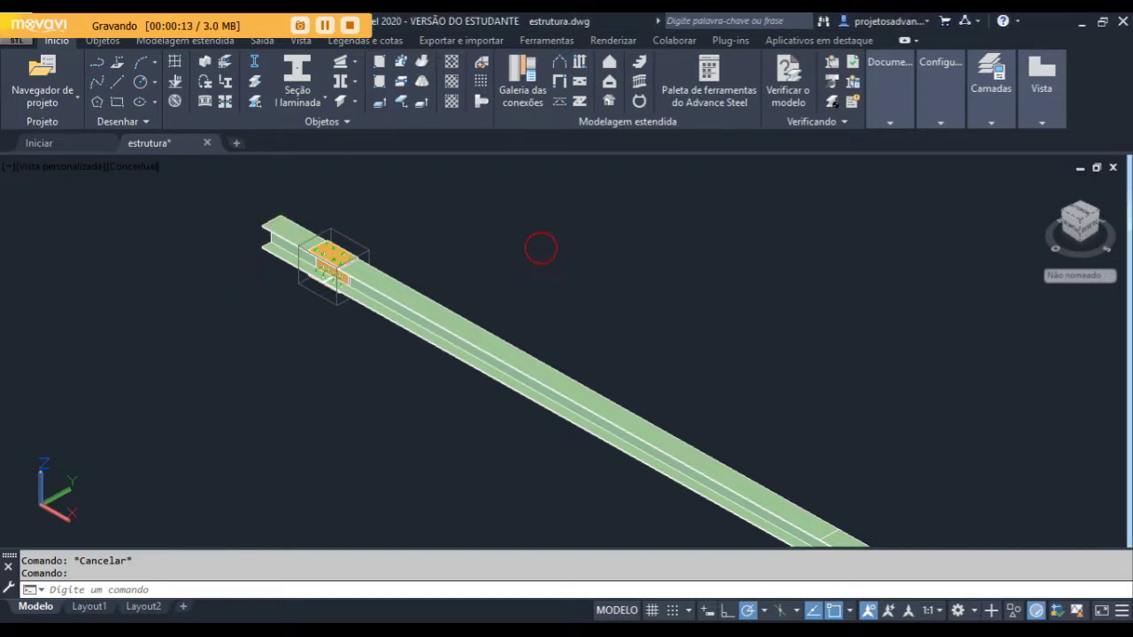
{"action": "scroll", "coordinate": [235, 215], "scroll_direction": "up", "scroll_amount": 2}
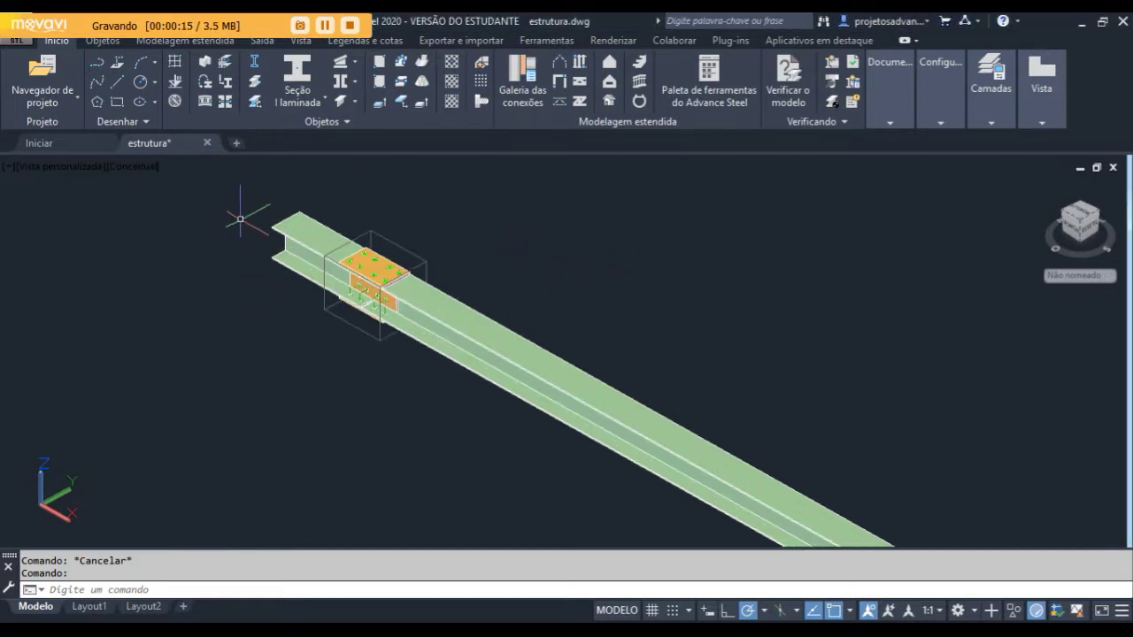
{"action": "scroll", "coordinate": [240, 218], "scroll_direction": "up", "scroll_amount": 1}
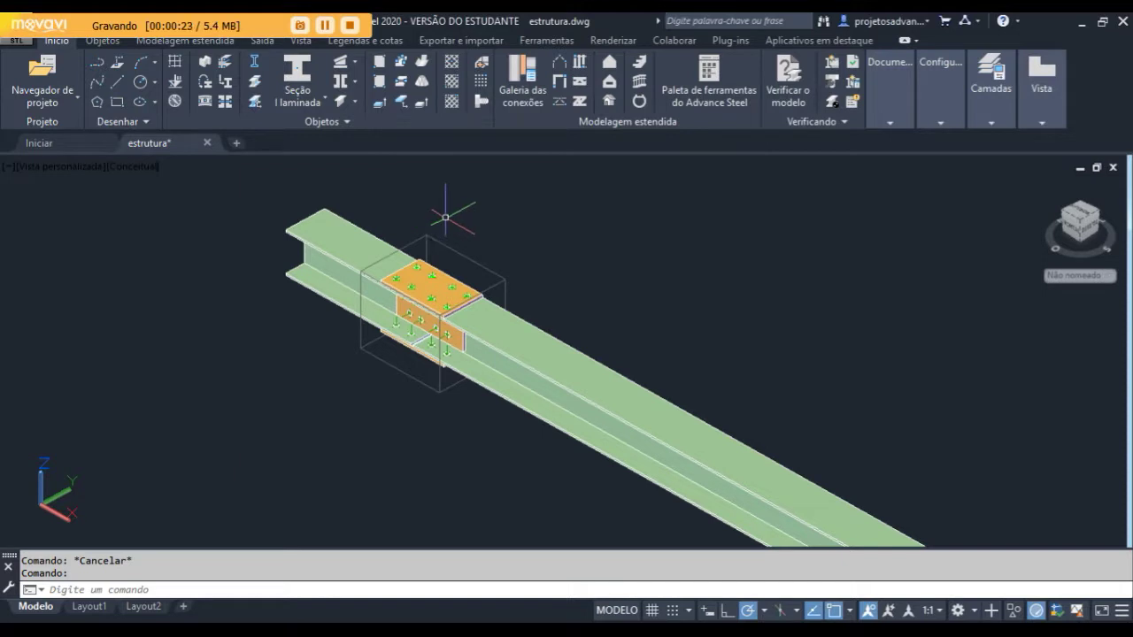
{"action": "scroll", "coordinate": [494, 286], "scroll_direction": "up", "scroll_amount": 4}
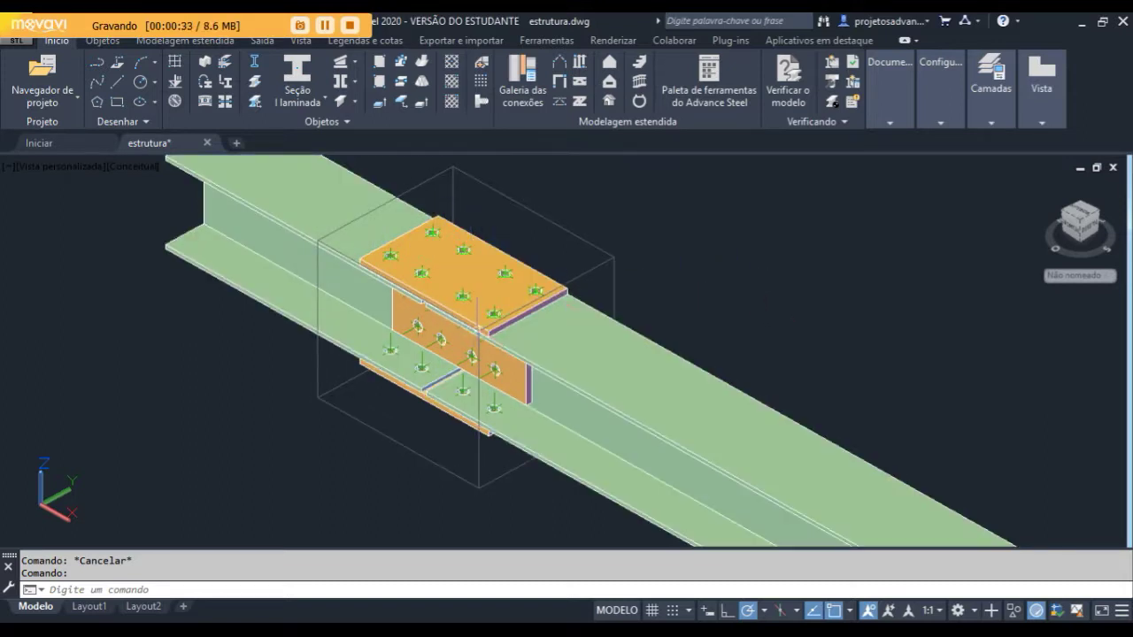
{"action": "left_click", "coordinate": [390, 273]}
{"action": "scroll", "coordinate": [494, 391], "scroll_direction": "down", "scroll_amount": 3}
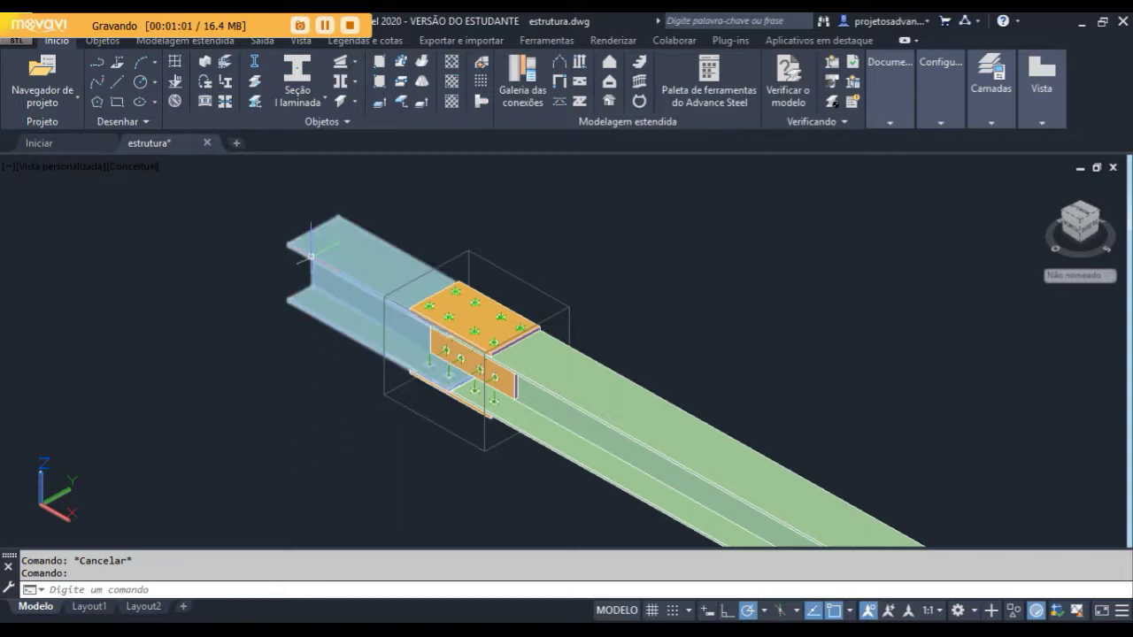
Open the project explorer and deactivate the isolated model area S1-12
{"action": "left_click", "coordinate": [71, 100]}
{"action": "left_click", "coordinate": [45, 128]}
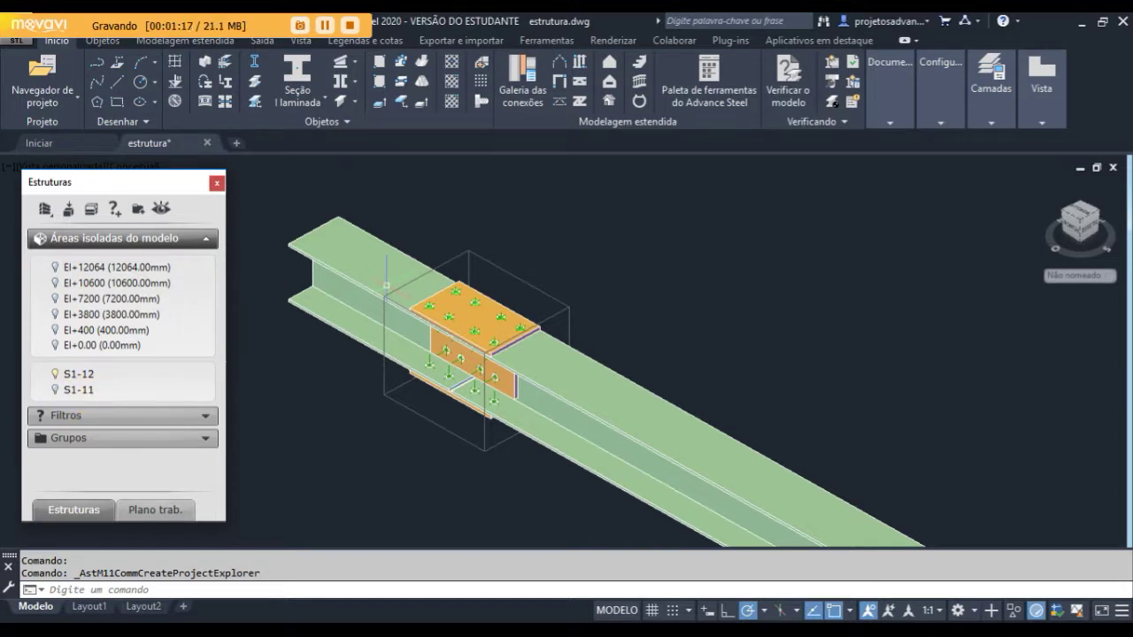
{"action": "scroll", "coordinate": [482, 238], "scroll_direction": "down", "scroll_amount": 6}
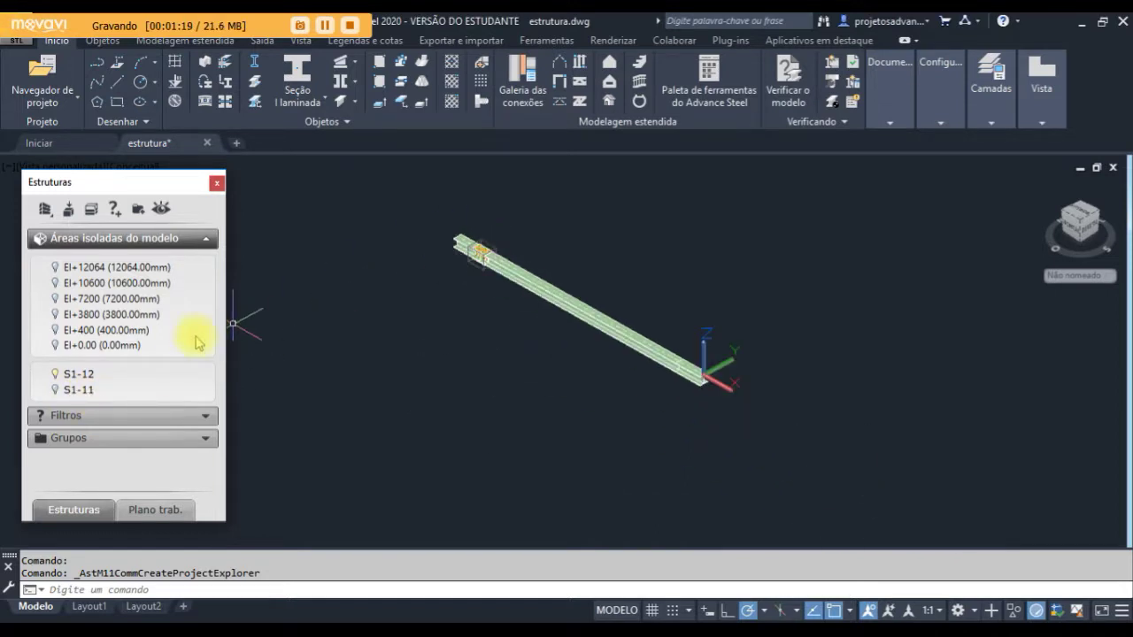
{"action": "right_click", "coordinate": [79, 379]}
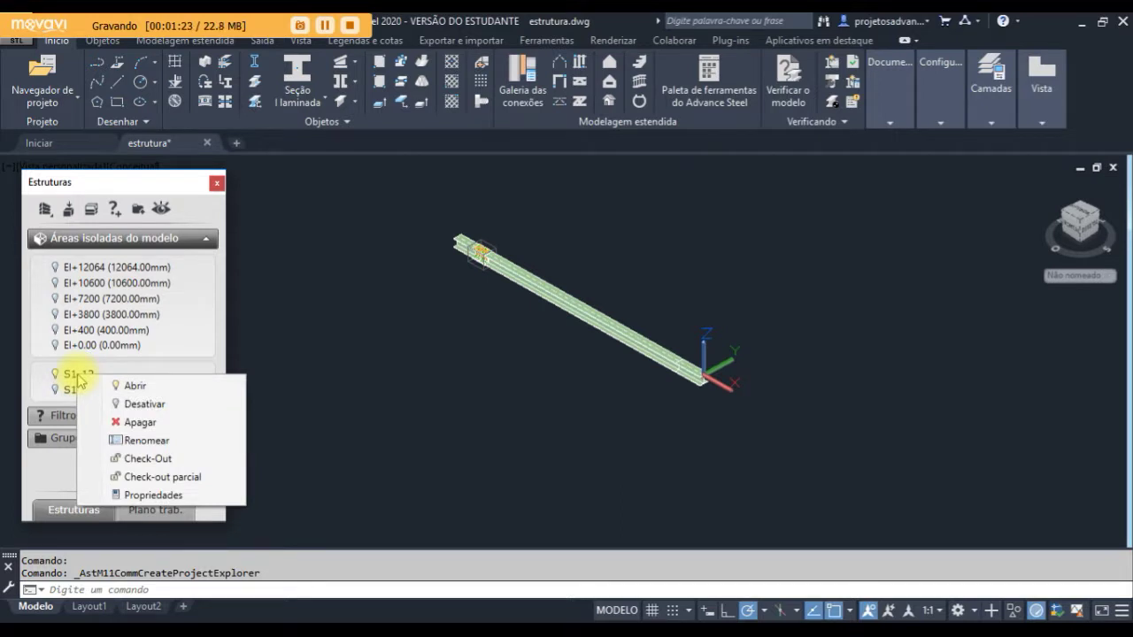
{"action": "left_click", "coordinate": [137, 405]}
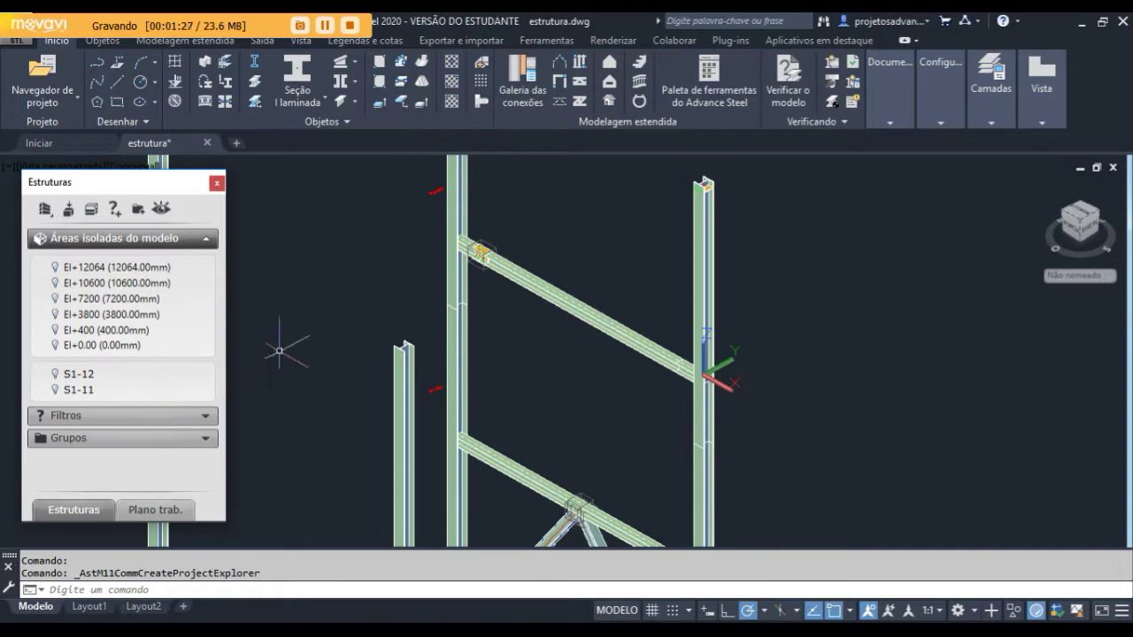
Examine the full structure, including its columns, braces and the base plate connections on the concrete footings
{"action": "scroll", "coordinate": [384, 301], "scroll_direction": "down", "scroll_amount": 5}
{"action": "middle_click_drag", "start_coordinate": [351, 429], "coordinate": [427, 397]}
{"action": "scroll", "coordinate": [394, 403], "scroll_direction": "up", "scroll_amount": 2}
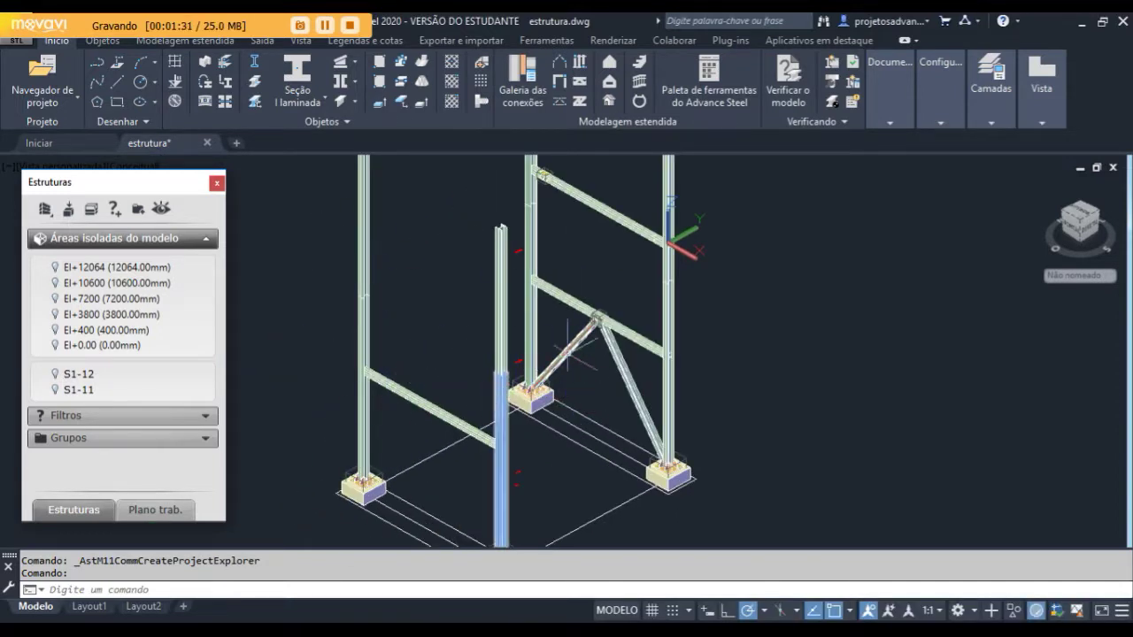
{"action": "scroll", "coordinate": [551, 267], "scroll_direction": "up", "scroll_amount": 3}
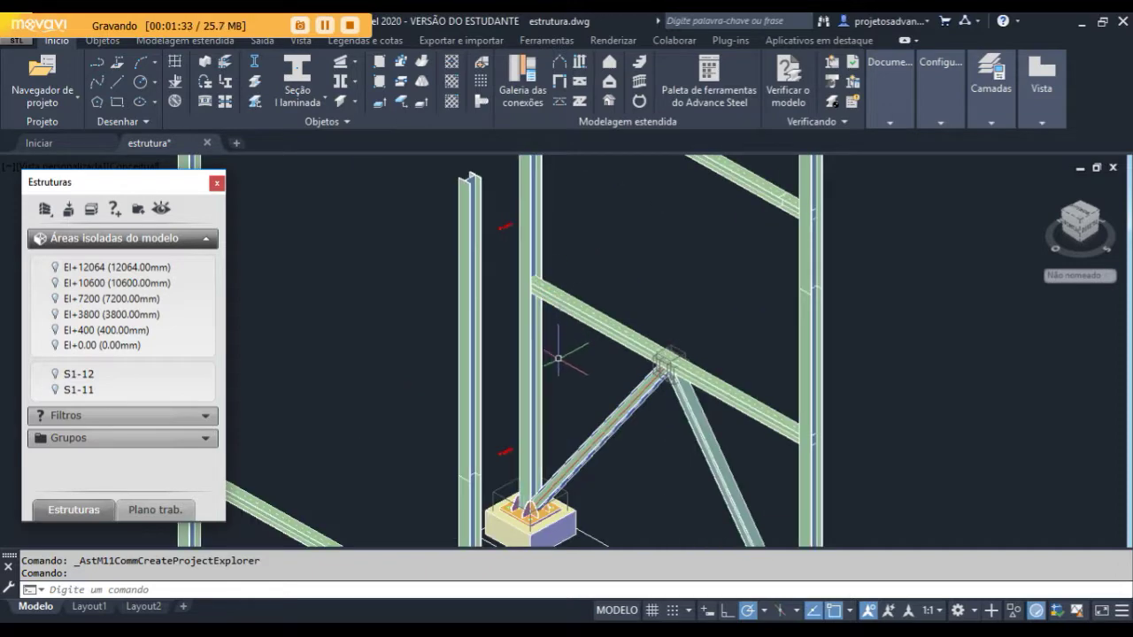
{"action": "scroll", "coordinate": [544, 284], "scroll_direction": "down", "scroll_amount": 2}
{"action": "middle_click_drag", "start_coordinate": [509, 378], "coordinate": [519, 348]}
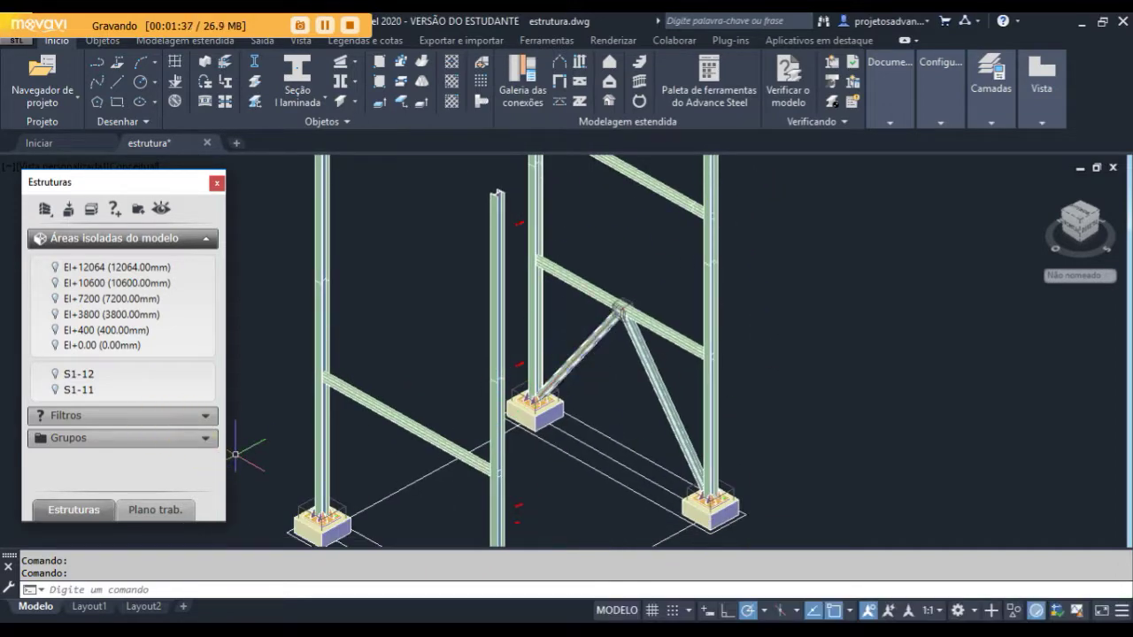
{"action": "scroll", "coordinate": [460, 374], "scroll_direction": "down", "scroll_amount": 2}
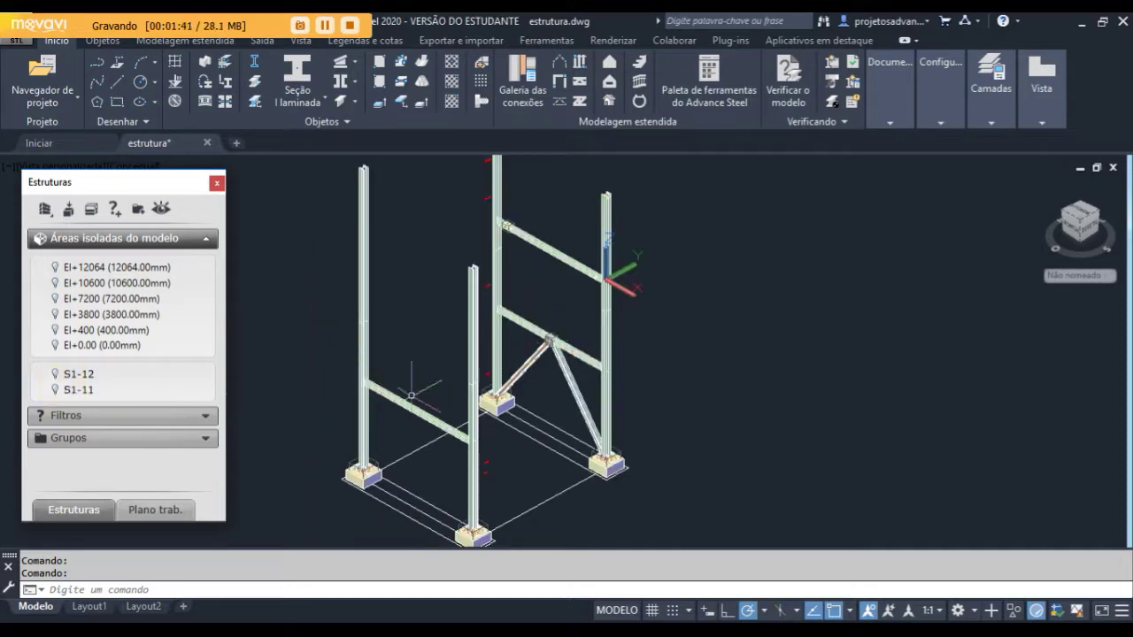
{"action": "scroll", "coordinate": [624, 478], "scroll_direction": "up", "scroll_amount": 3}
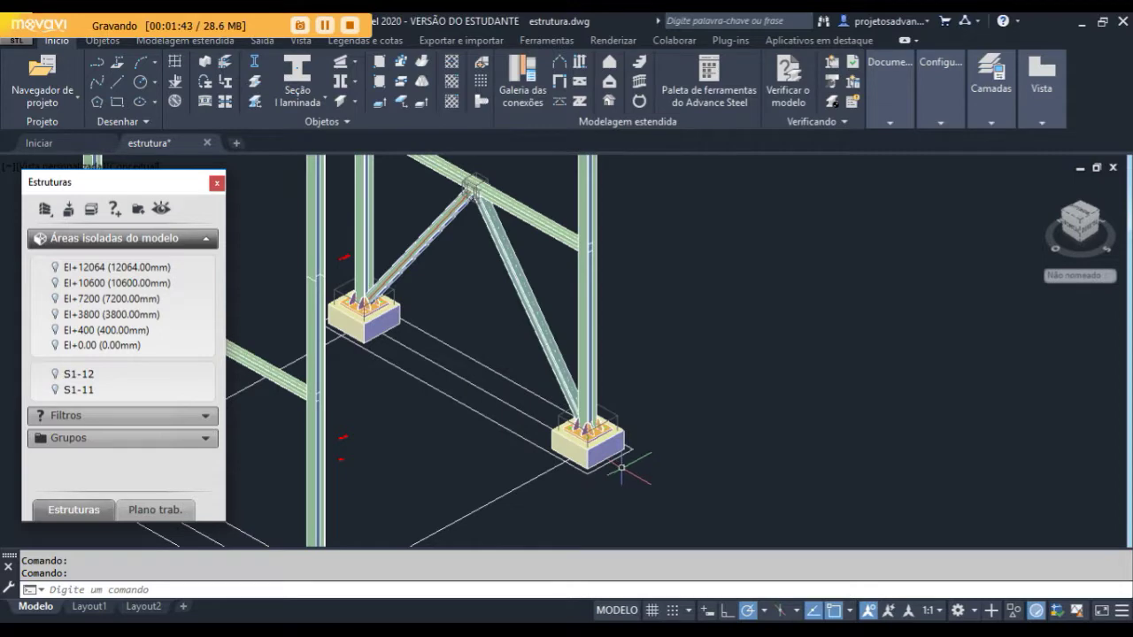
{"action": "scroll", "coordinate": [631, 462], "scroll_direction": "up", "scroll_amount": 4}
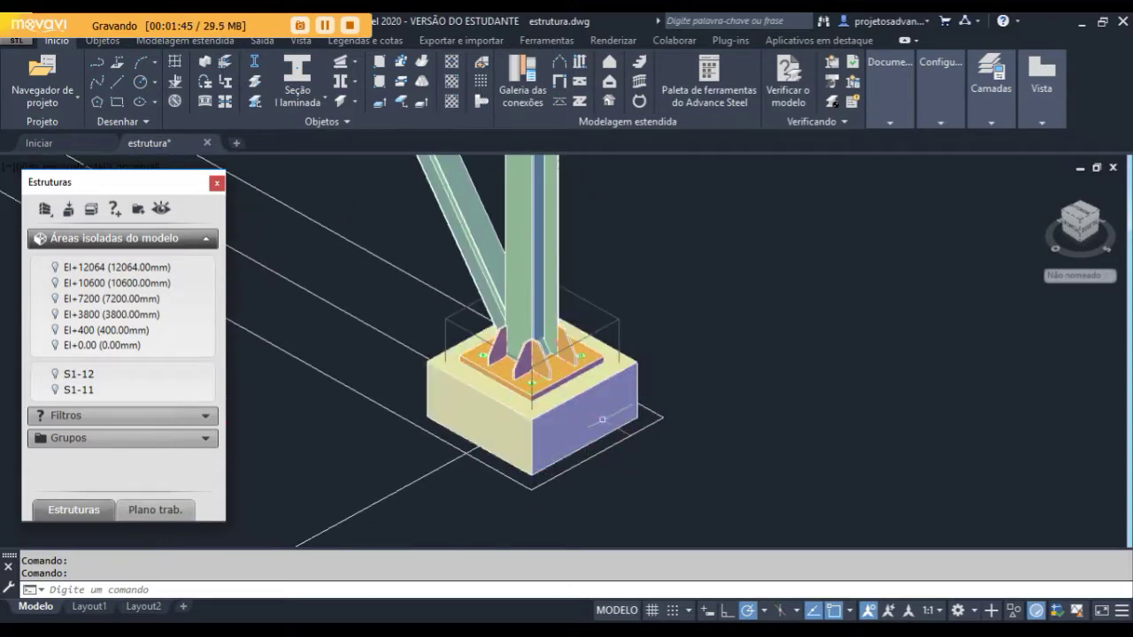
{"action": "scroll", "coordinate": [602, 419], "scroll_direction": "down", "scroll_amount": 5}
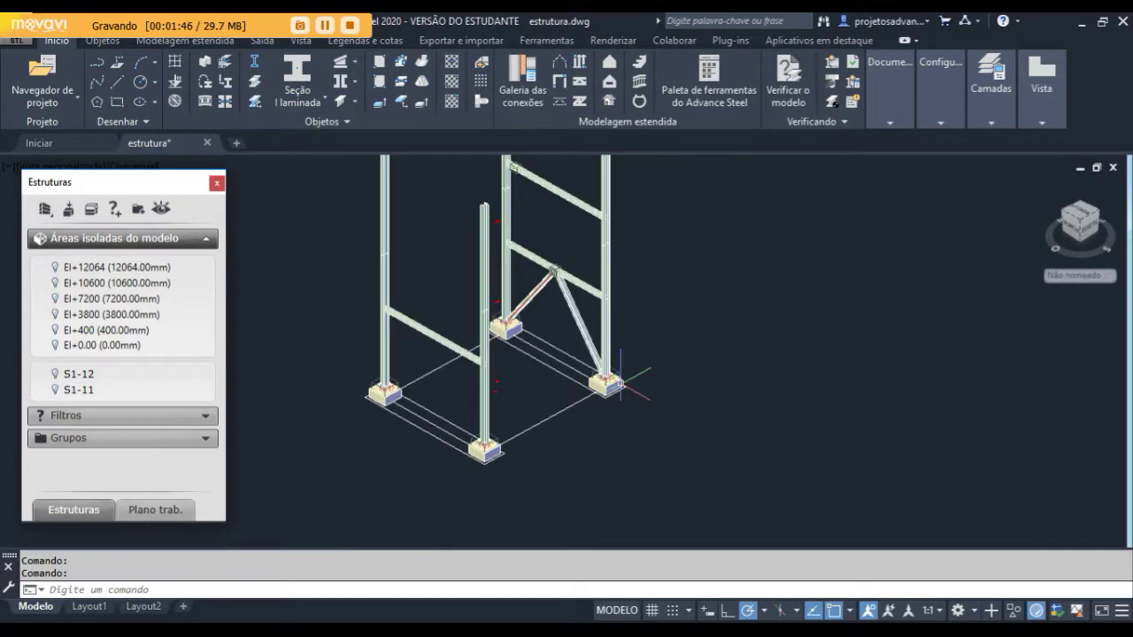
Isolate model area S1-12 again and bring the beam's bolted splice into close view
{"action": "right_click", "coordinate": [76, 380]}
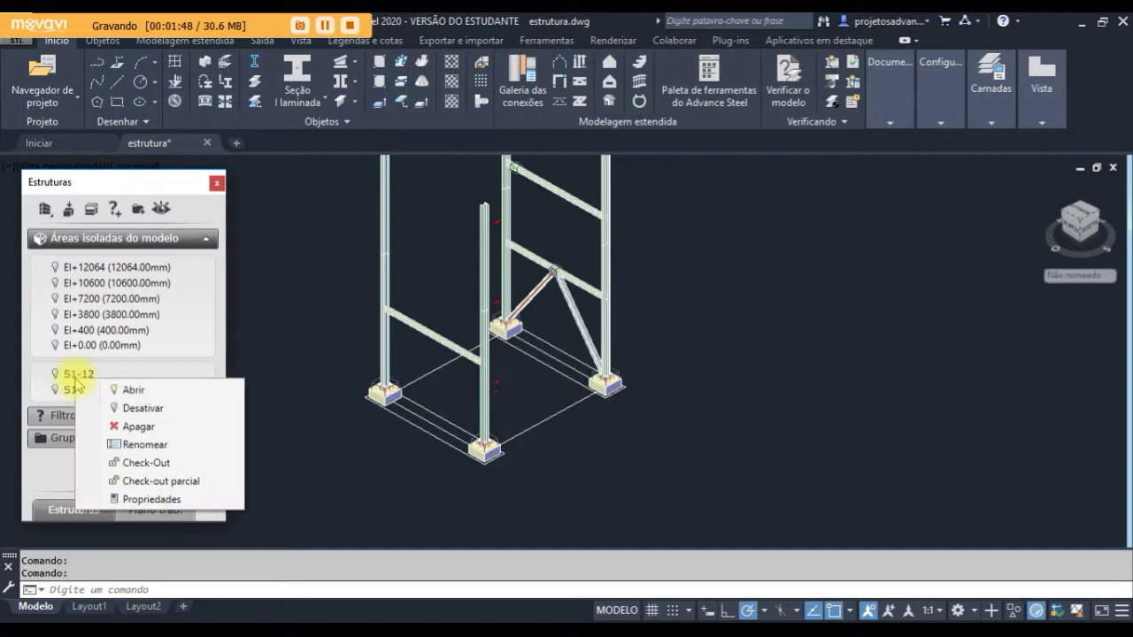
{"action": "left_click", "coordinate": [133, 390]}
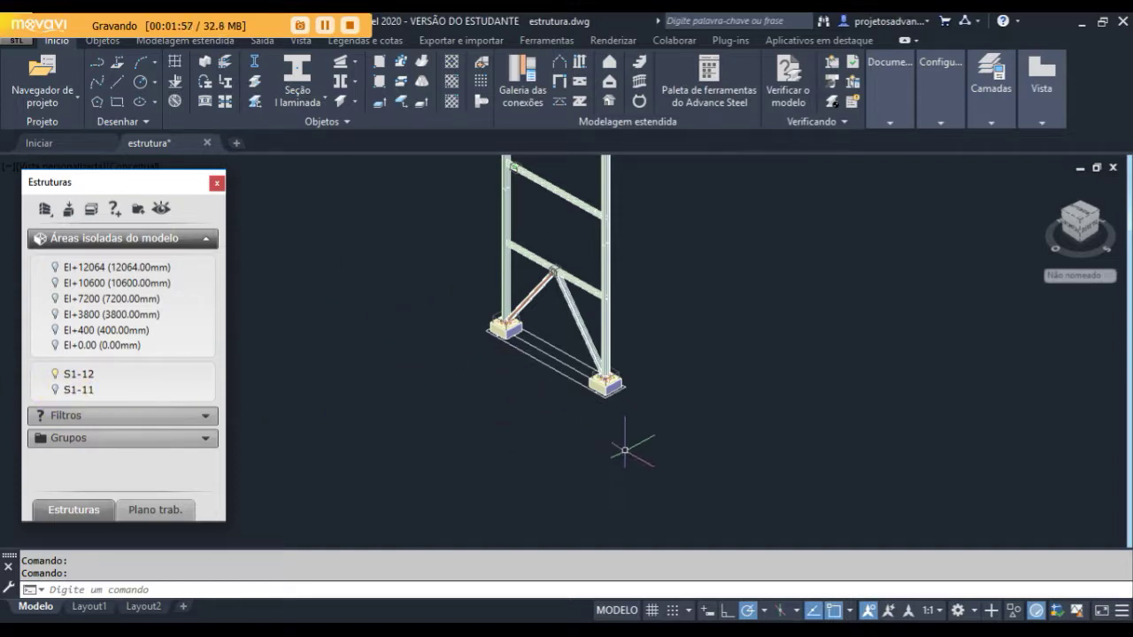
{"action": "scroll", "coordinate": [518, 253], "scroll_direction": "up", "scroll_amount": 10}
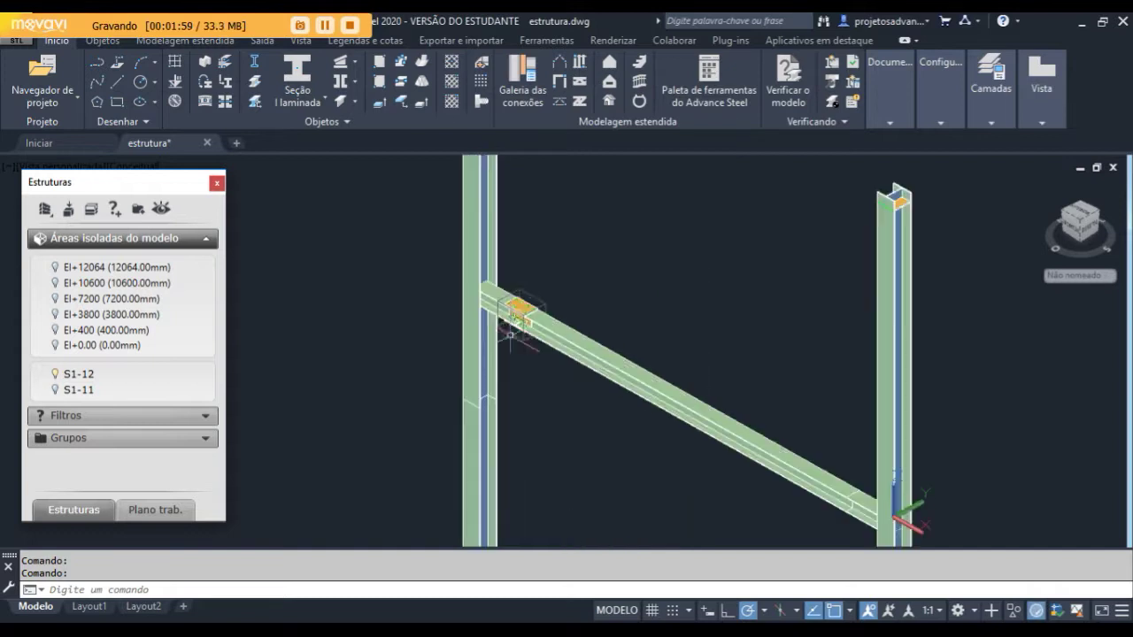
{"action": "scroll", "coordinate": [556, 317], "scroll_direction": "up", "scroll_amount": 3}
{"action": "scroll", "coordinate": [571, 345], "scroll_direction": "down", "scroll_amount": 2}
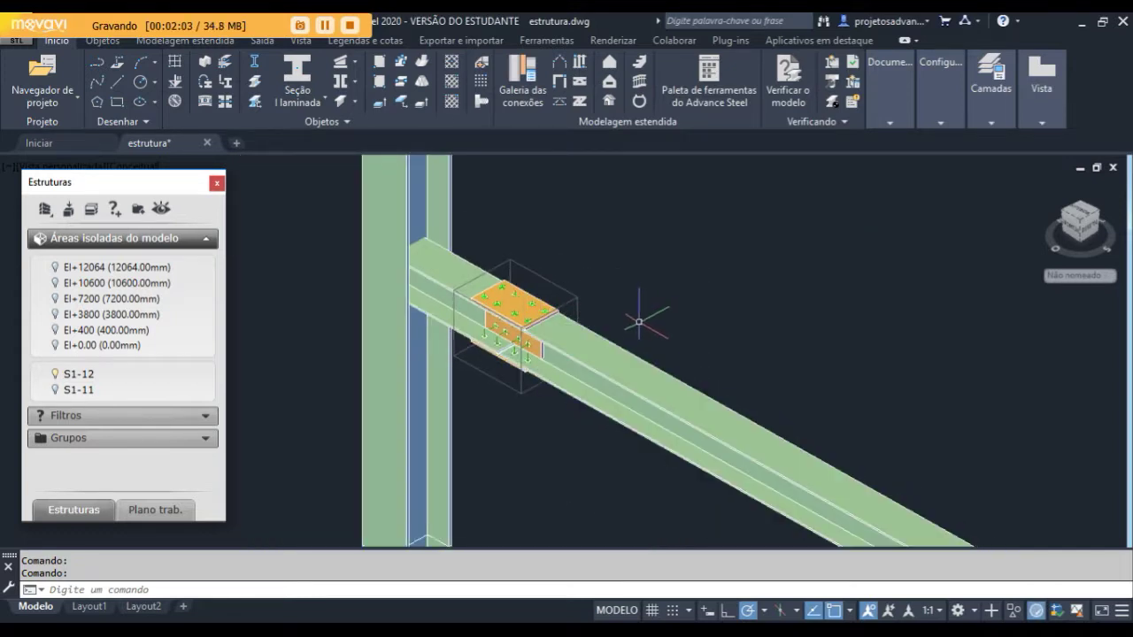
Dismiss the options for area S1-12 and close the project explorer
{"action": "right_click", "coordinate": [87, 380]}
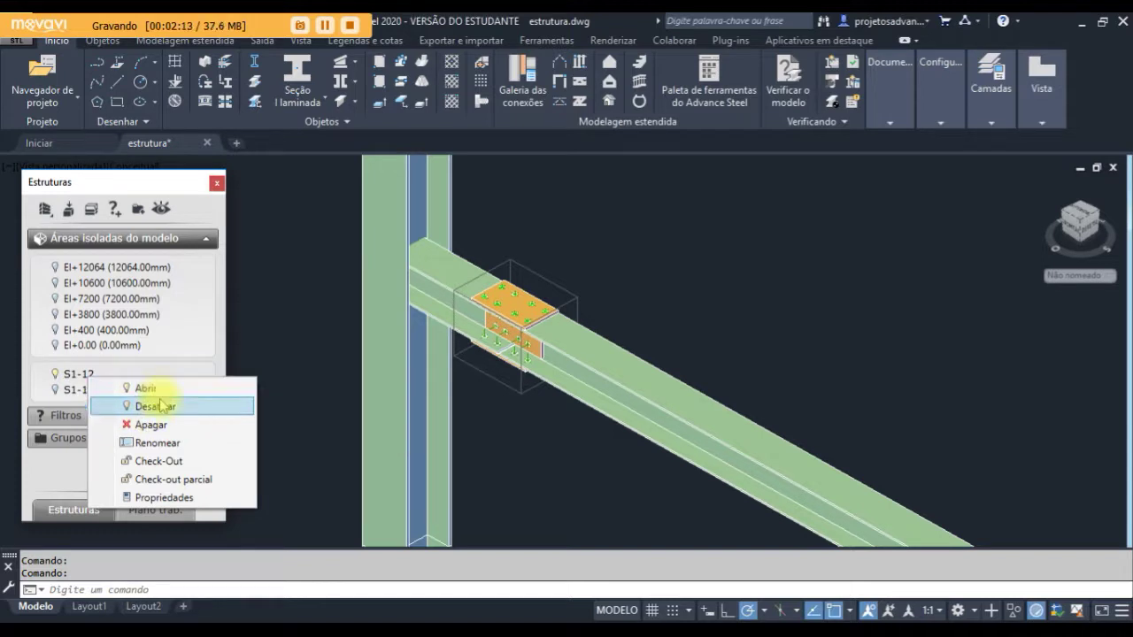
{"action": "left_click", "coordinate": [253, 207]}
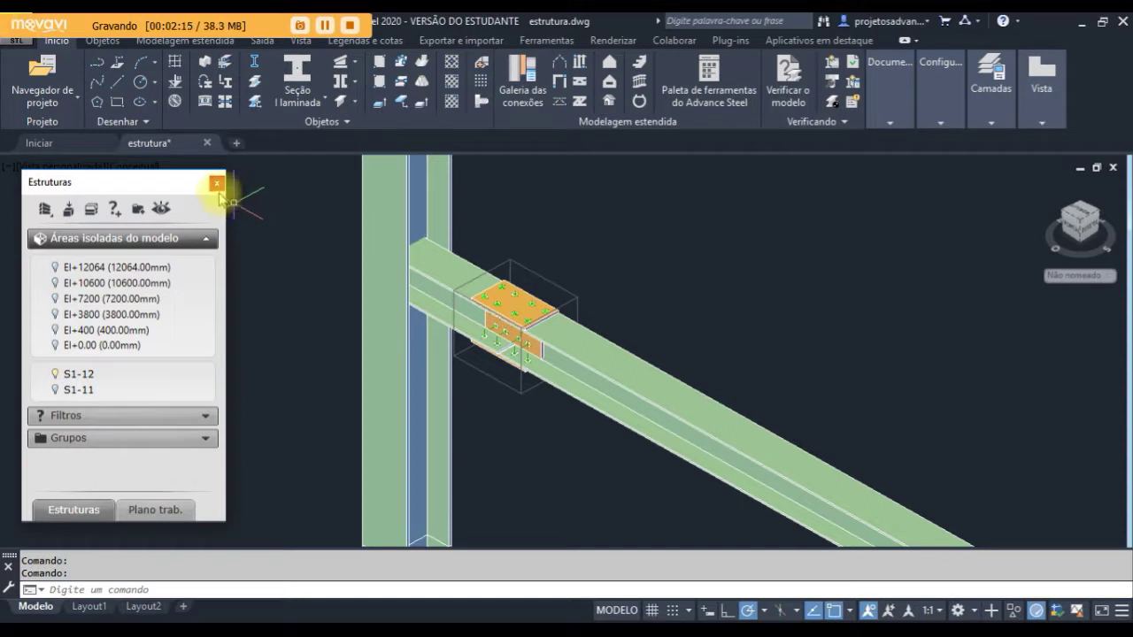
{"action": "left_click", "coordinate": [216, 183]}
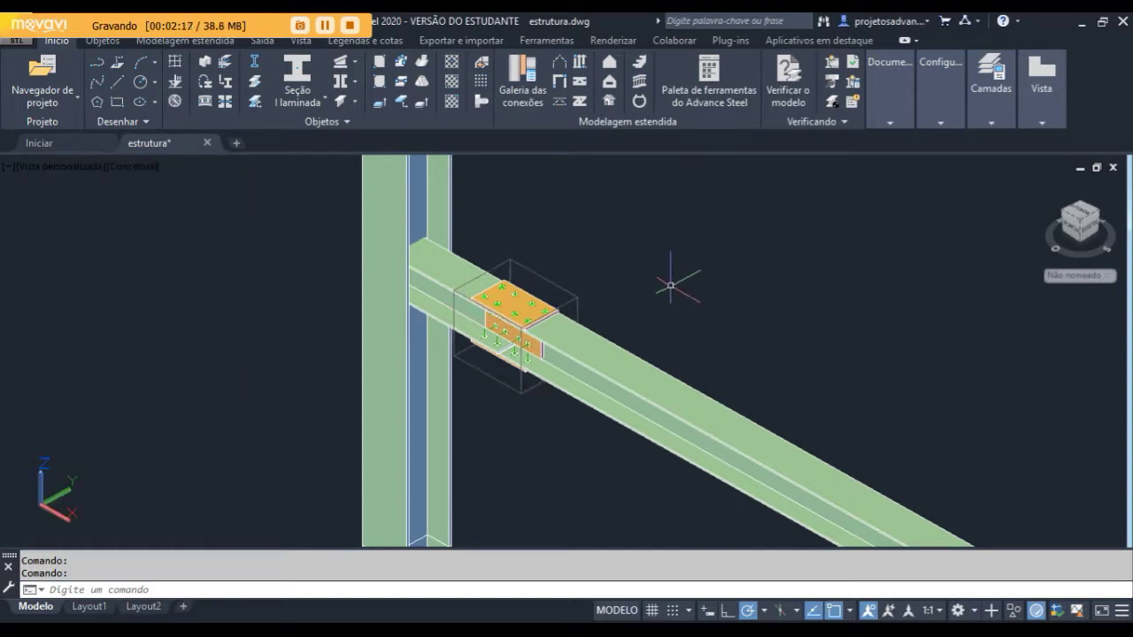
Show the Advance Steel tool palette beside the splice connection and switch it to the selection filters
{"action": "scroll", "coordinate": [398, 265], "scroll_direction": "down", "scroll_amount": 2}
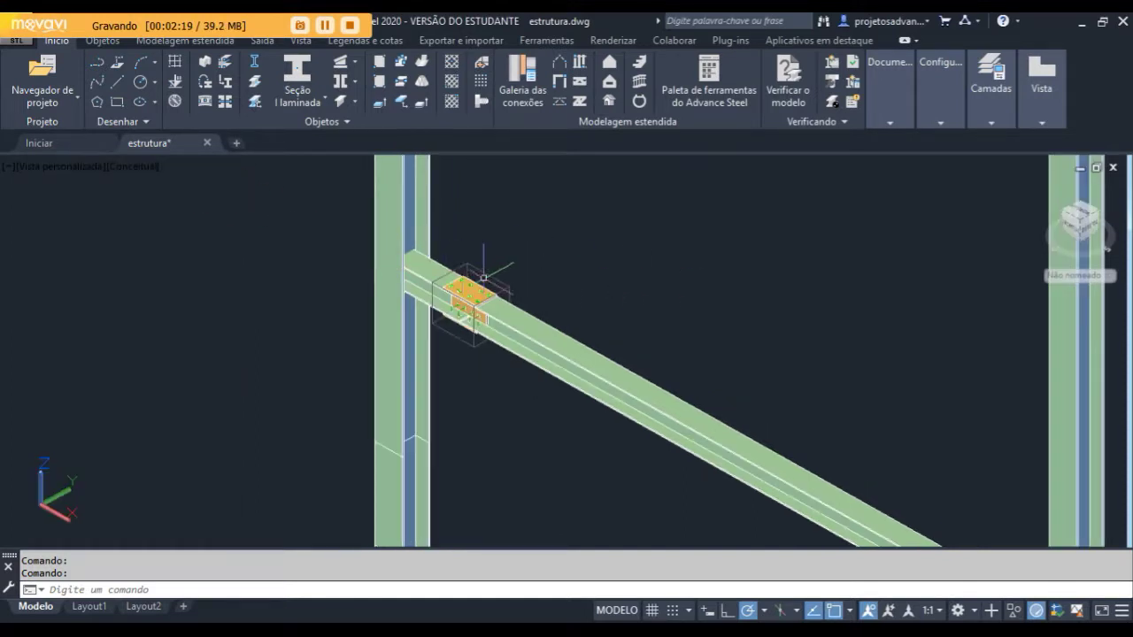
{"action": "scroll", "coordinate": [450, 216], "scroll_direction": "up", "scroll_amount": 2}
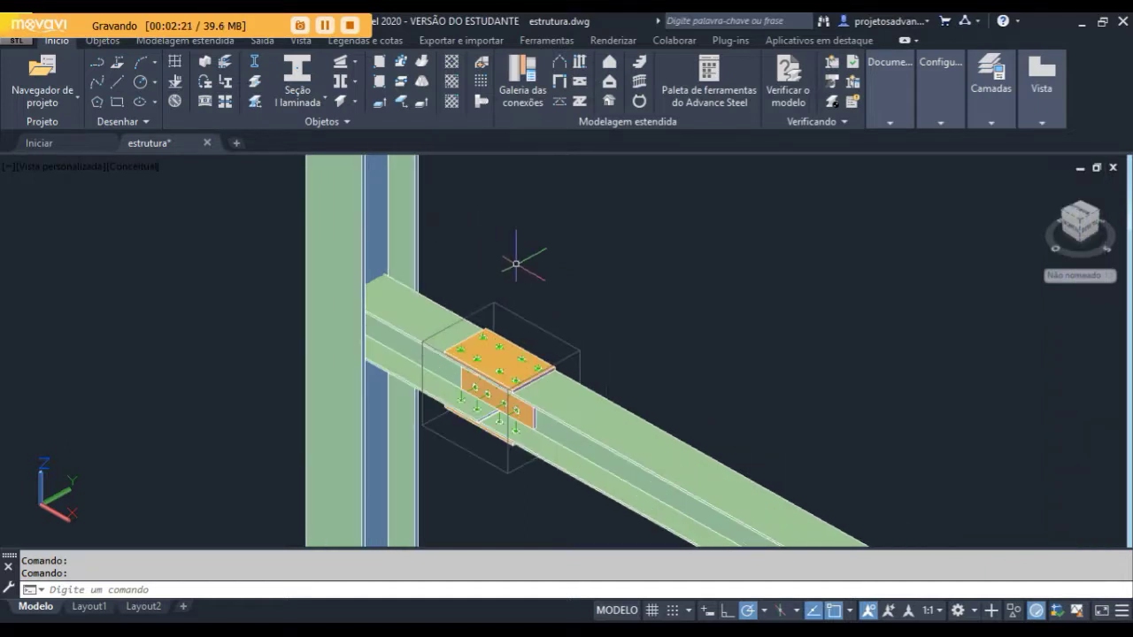
{"action": "scroll", "coordinate": [498, 298], "scroll_direction": "up", "scroll_amount": 2}
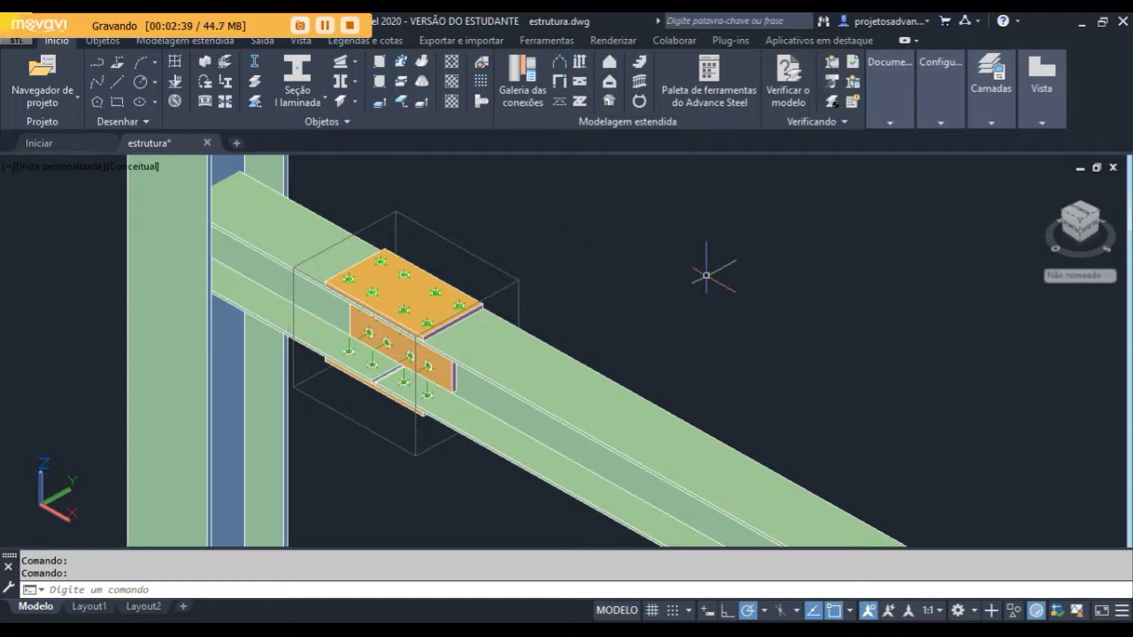
{"action": "left_click", "coordinate": [709, 85]}
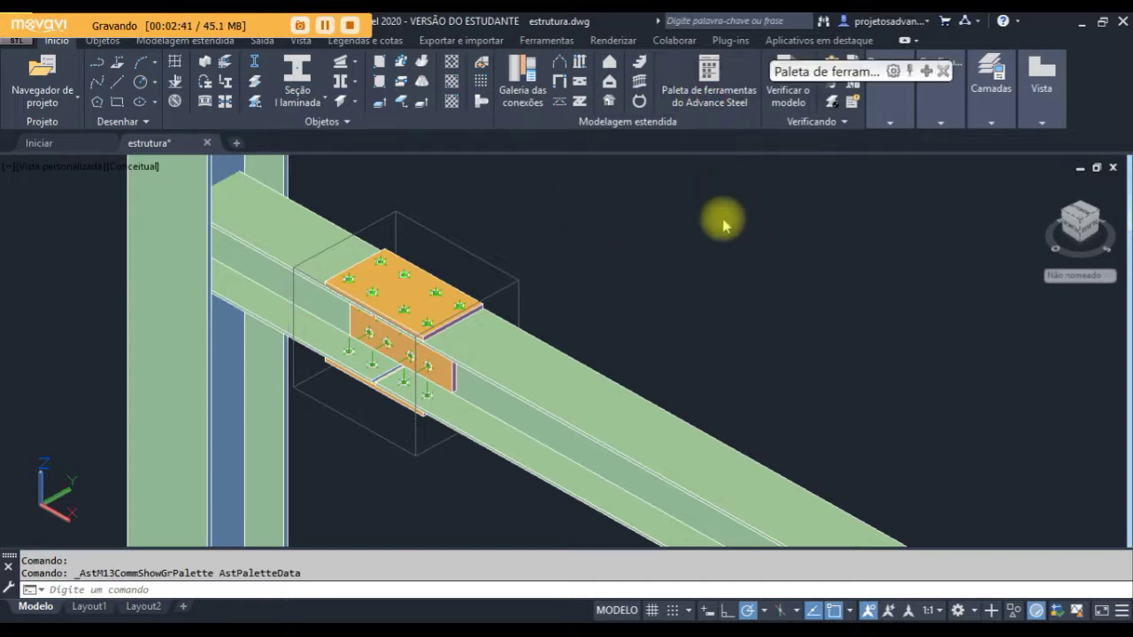
{"action": "left_click_drag", "start_coordinate": [864, 78], "coordinate": [767, 67]}
{"action": "mouse_move", "coordinate": [843, 259]}
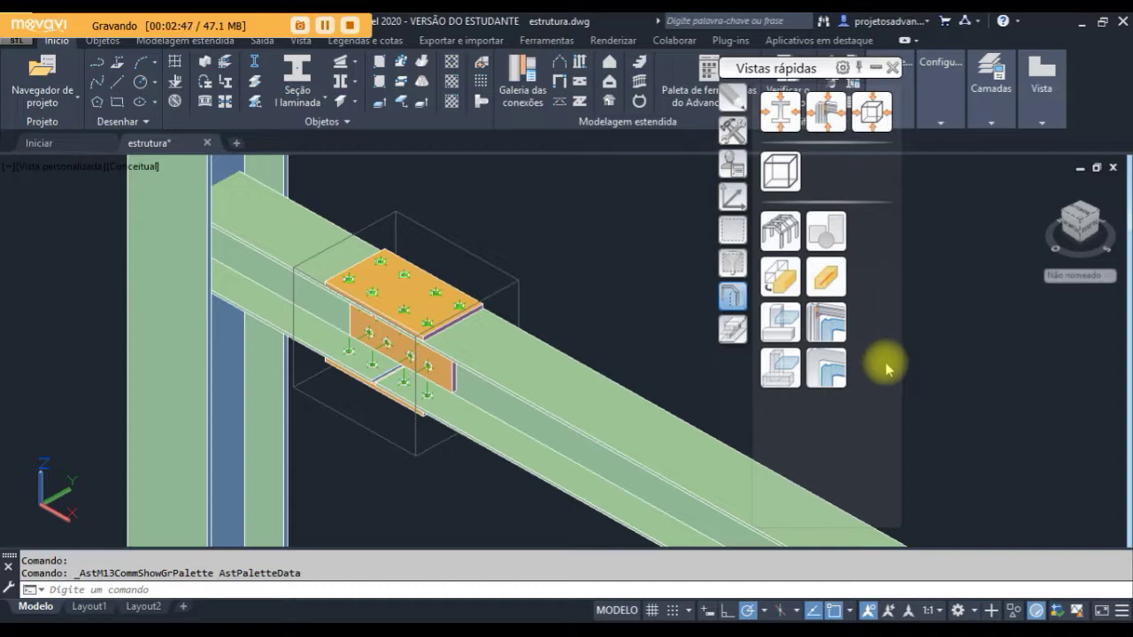
{"action": "left_click", "coordinate": [734, 264]}
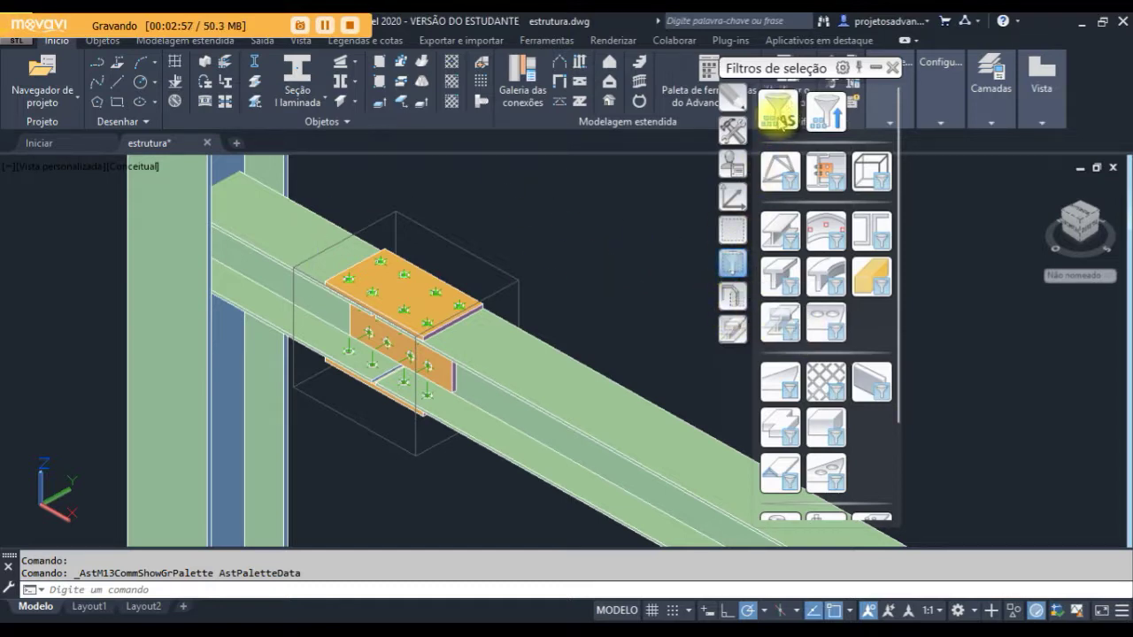
{"action": "left_click_drag", "start_coordinate": [798, 74], "coordinate": [808, 46]}
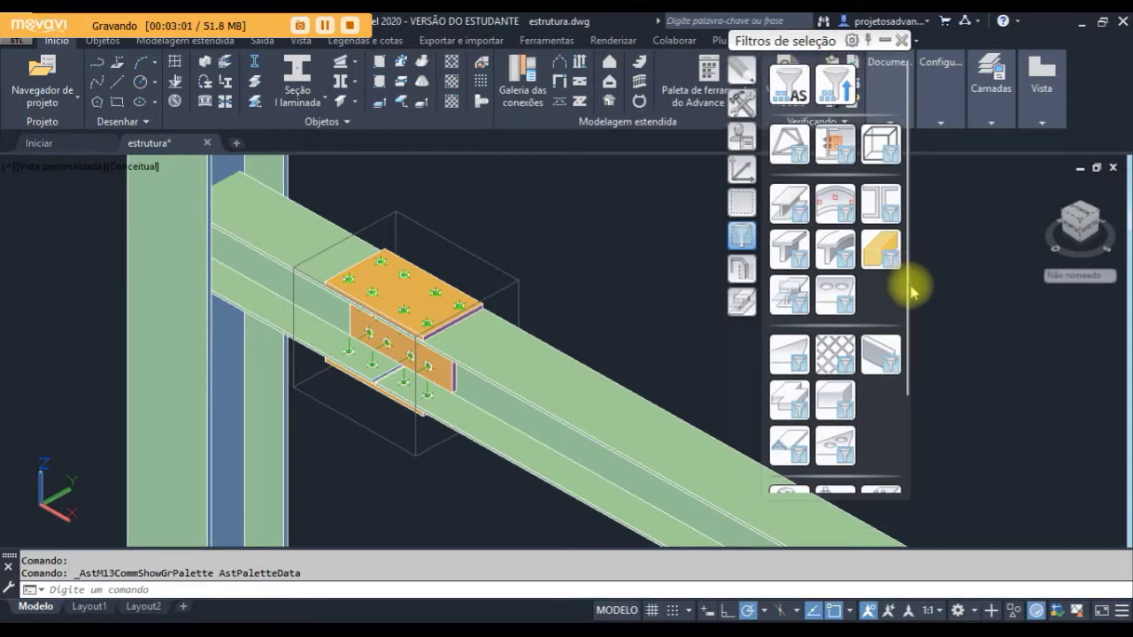
Select all bolts in the visible model with the Parafusos selection filter
{"action": "scroll", "coordinate": [909, 325], "scroll_direction": "down", "scroll_amount": 3}
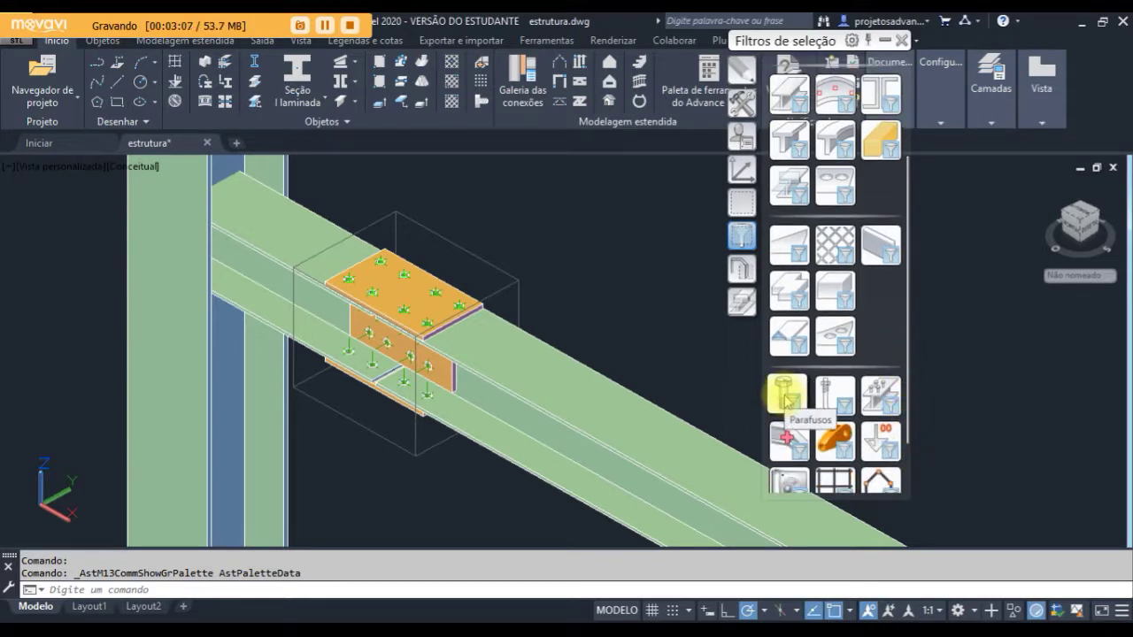
{"action": "left_click", "coordinate": [786, 398]}
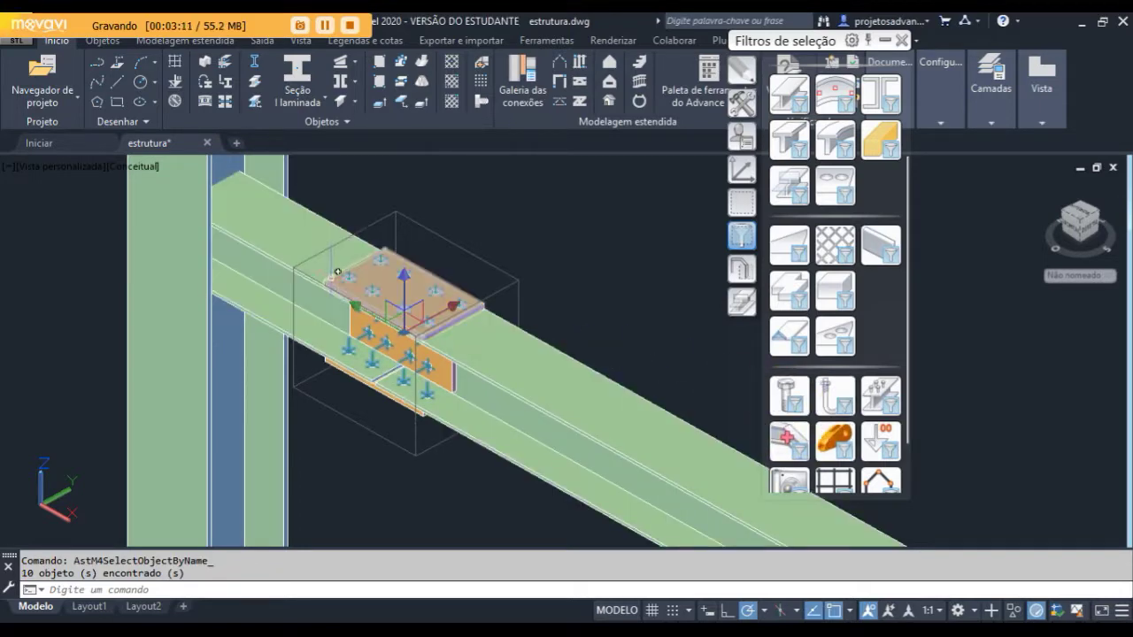
{"action": "scroll", "coordinate": [513, 307], "scroll_direction": "up", "scroll_amount": 5}
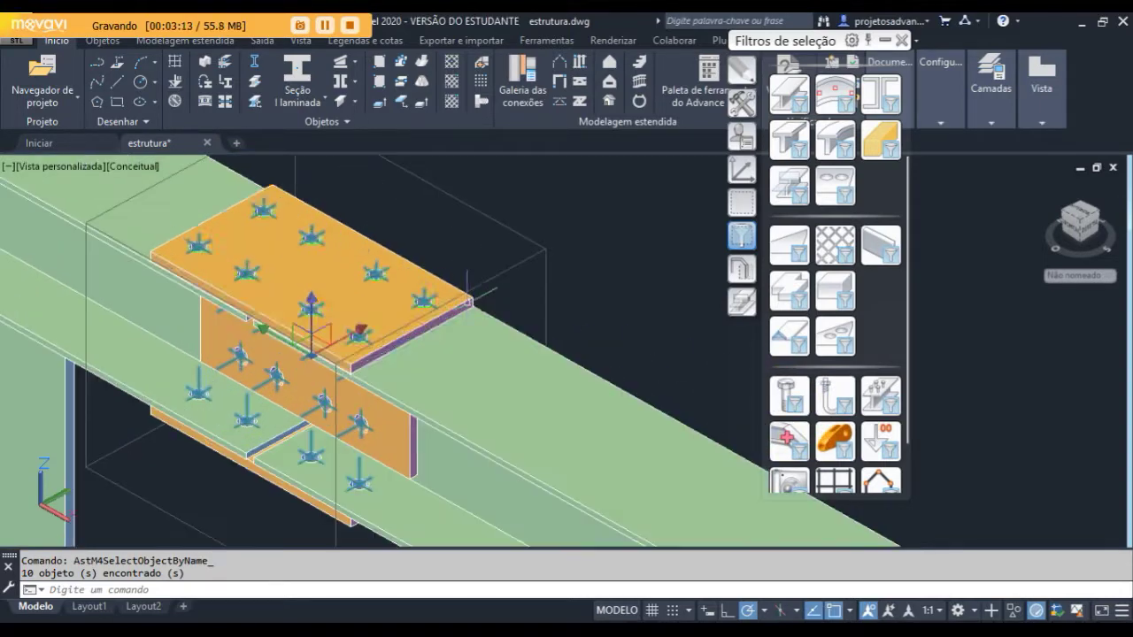
{"action": "scroll", "coordinate": [442, 316], "scroll_direction": "down", "scroll_amount": 6}
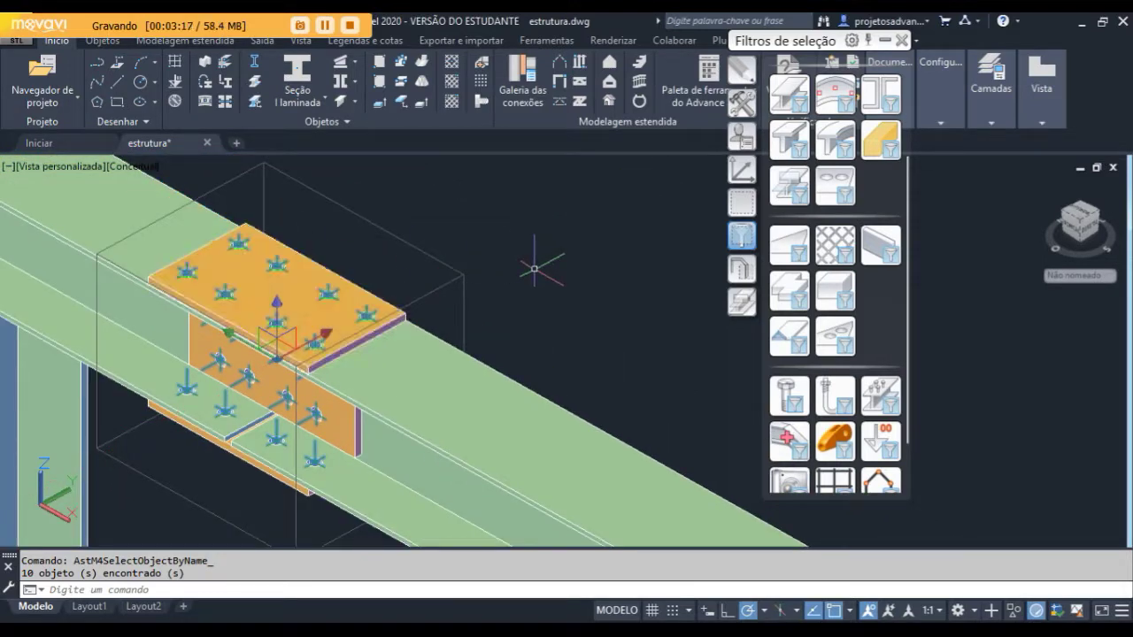
Open the Advance properties of the selected bolts and set their display type to Sólido
{"action": "right_click", "coordinate": [517, 214]}
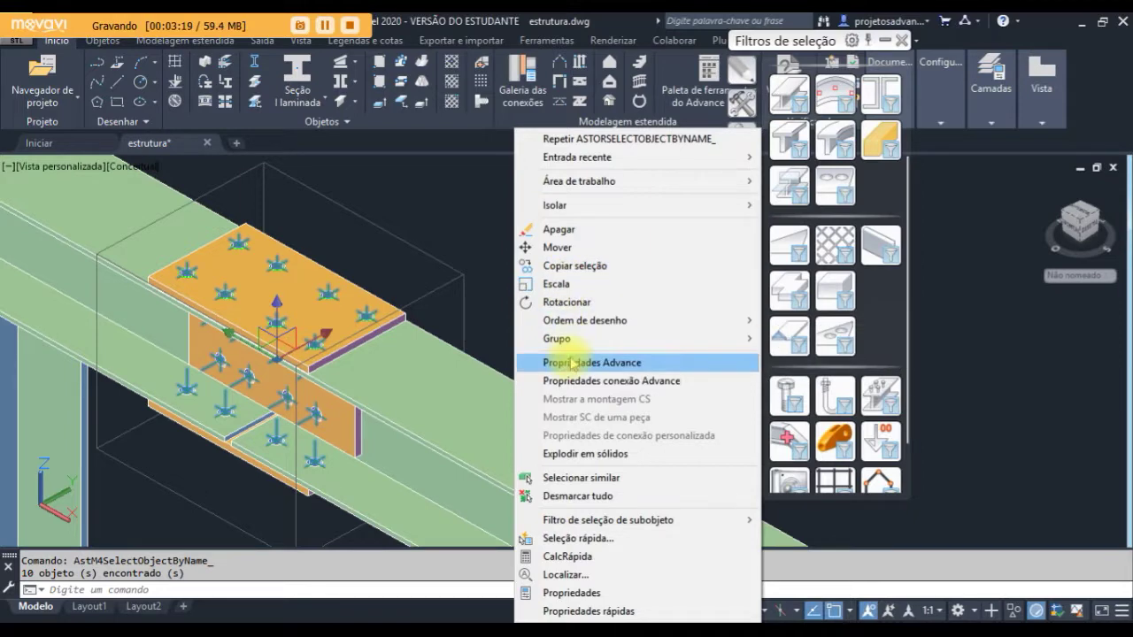
{"action": "left_click", "coordinate": [572, 363]}
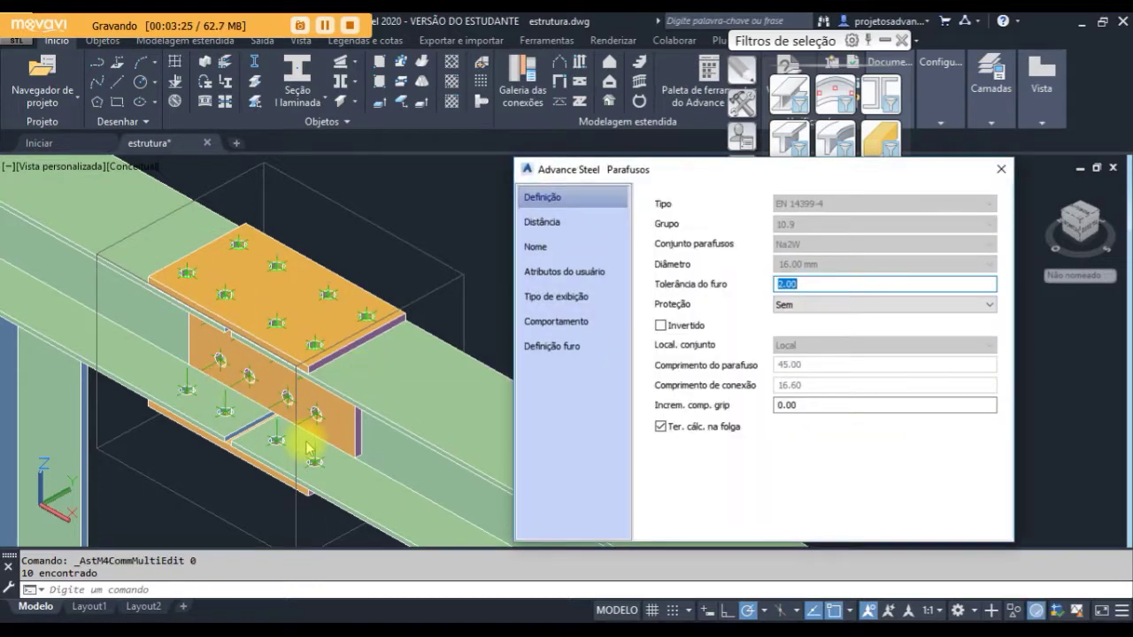
{"action": "left_click", "coordinate": [556, 301]}
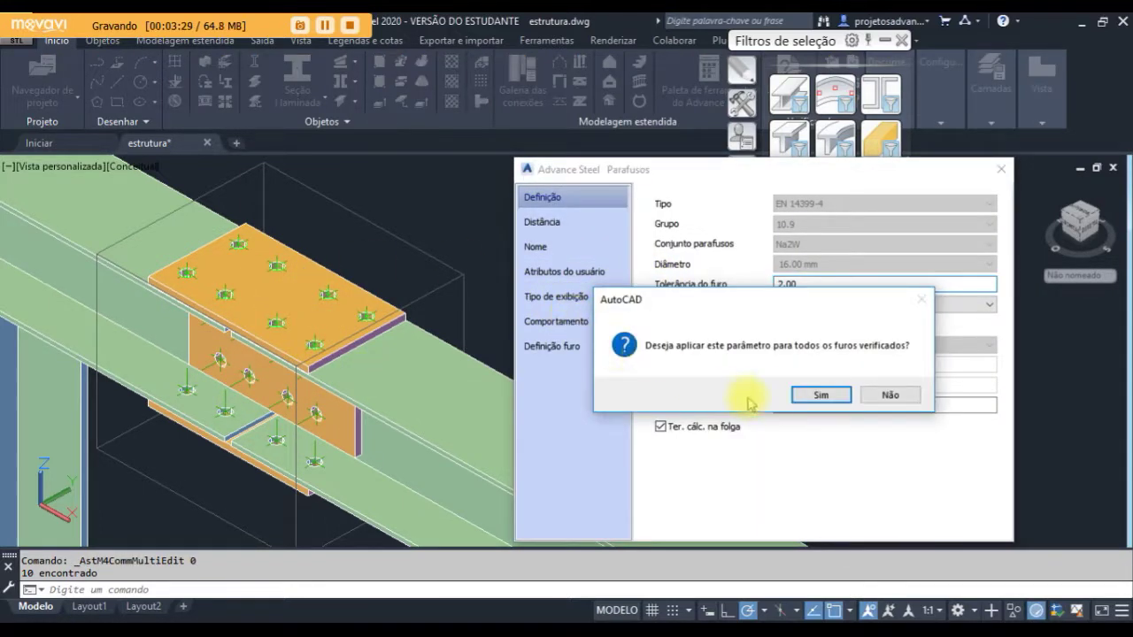
{"action": "left_click", "coordinate": [821, 396]}
{"action": "left_click", "coordinate": [563, 299]}
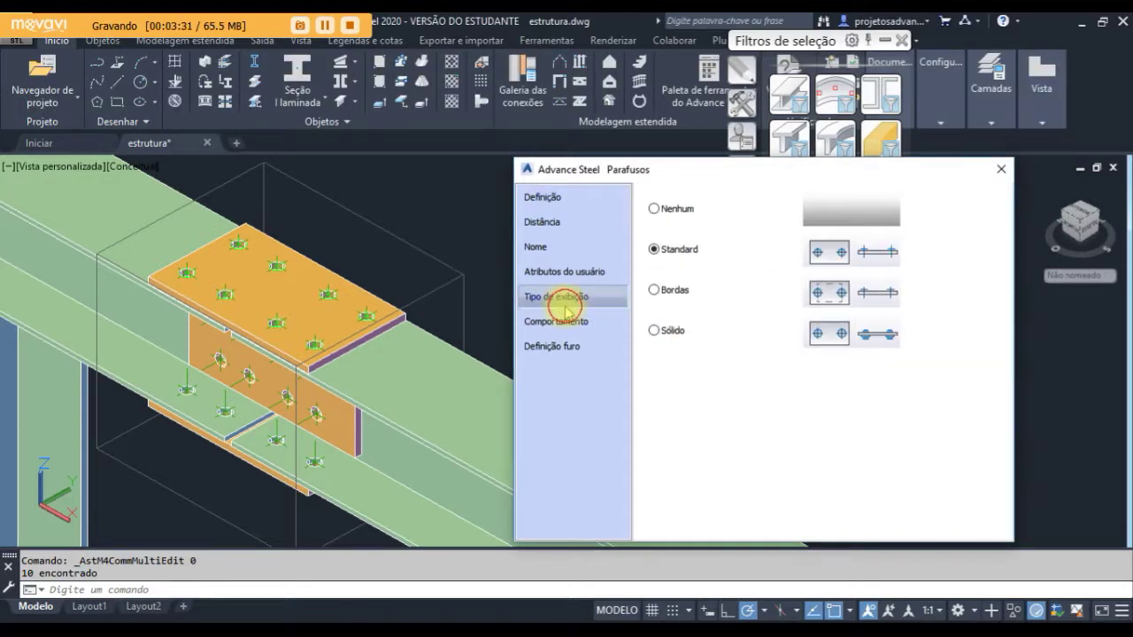
{"action": "left_click", "coordinate": [655, 333]}
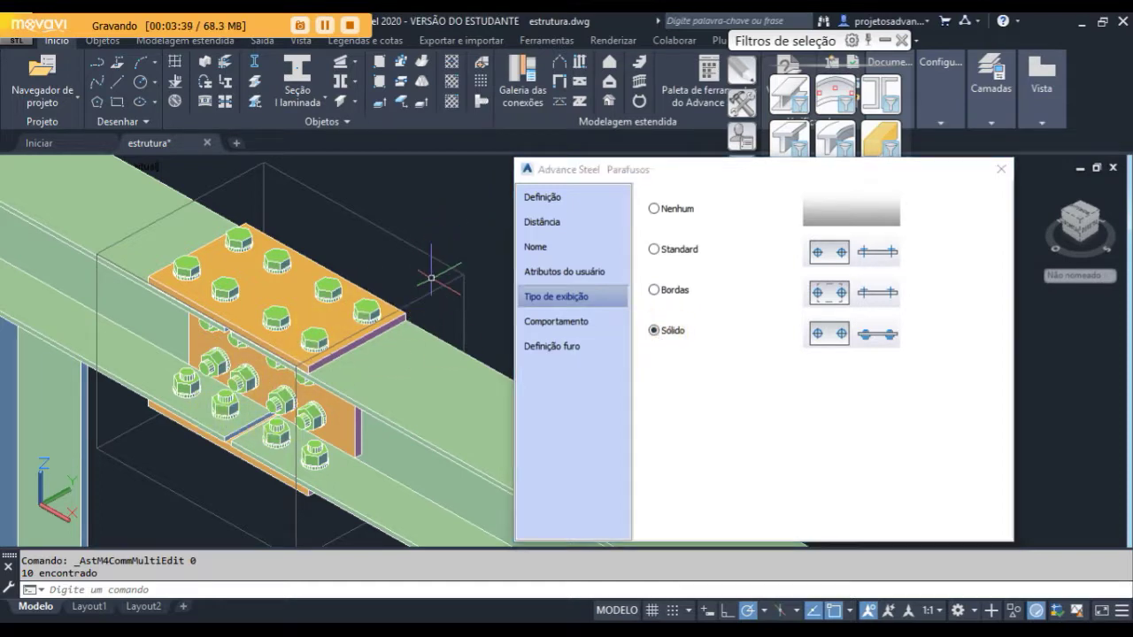
{"action": "scroll", "coordinate": [354, 339], "scroll_direction": "up", "scroll_amount": 2}
{"action": "scroll", "coordinate": [389, 305], "scroll_direction": "down", "scroll_amount": 4}
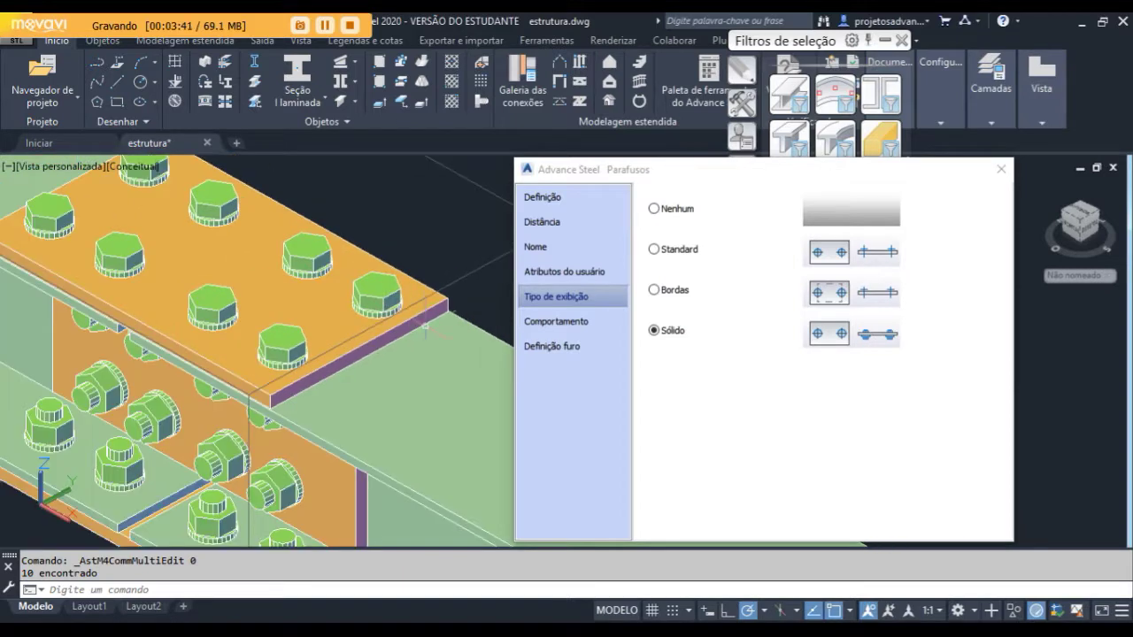
{"action": "scroll", "coordinate": [408, 314], "scroll_direction": "up", "scroll_amount": 1}
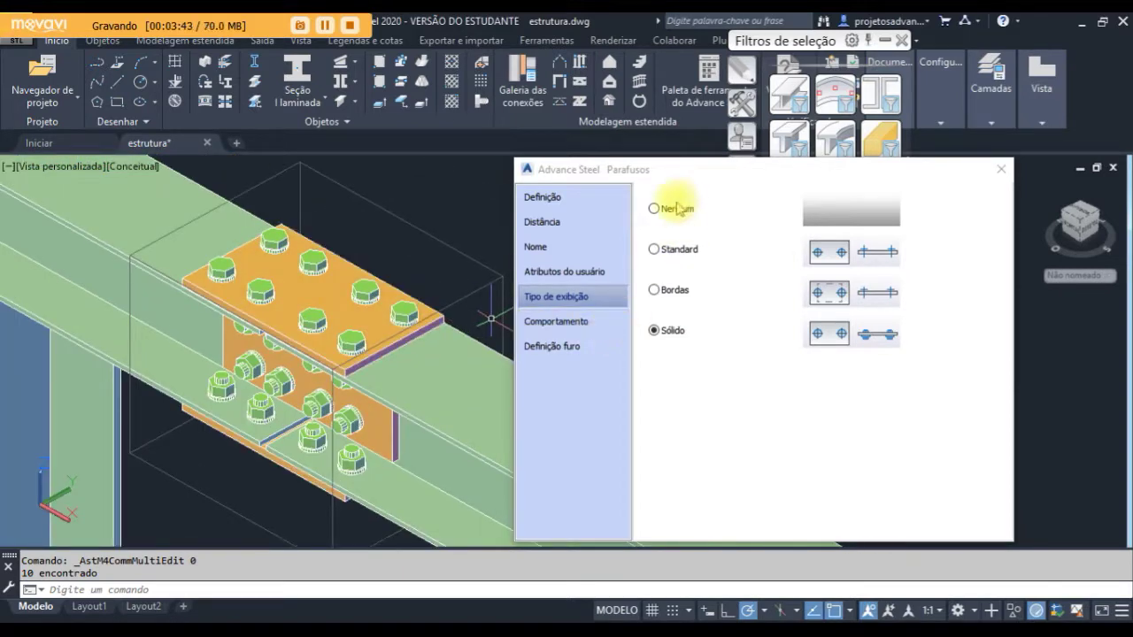
Preview the Nenhum, Standard and Bordas display types on the bolts, restore Sólido and close the bolt properties
{"action": "left_click_drag", "start_coordinate": [645, 178], "coordinate": [675, 173]}
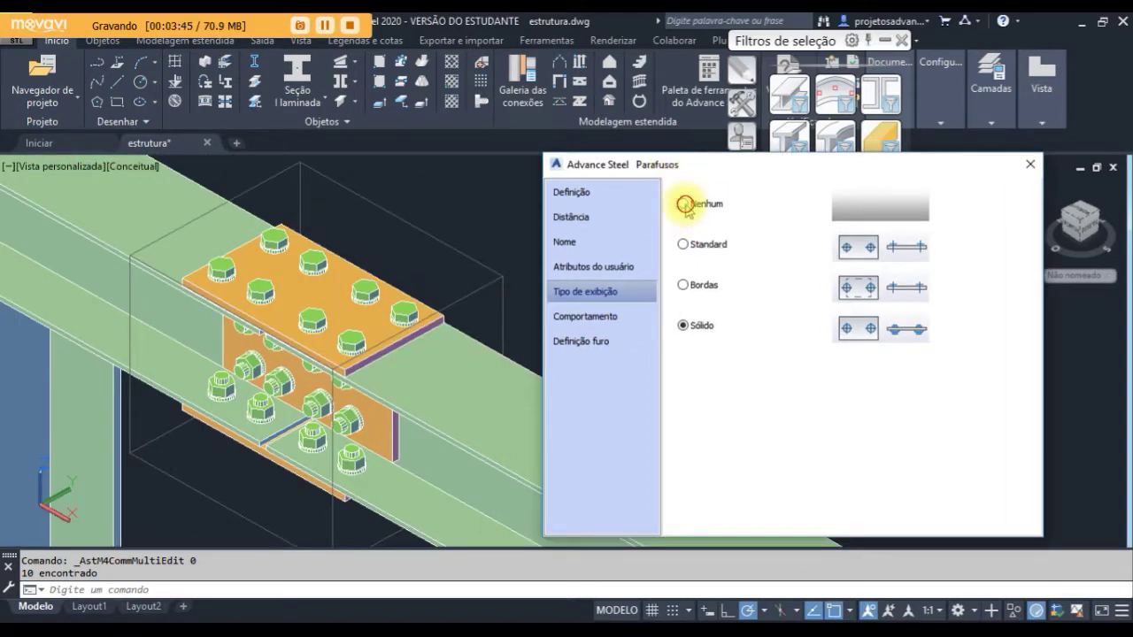
{"action": "left_click", "coordinate": [684, 204]}
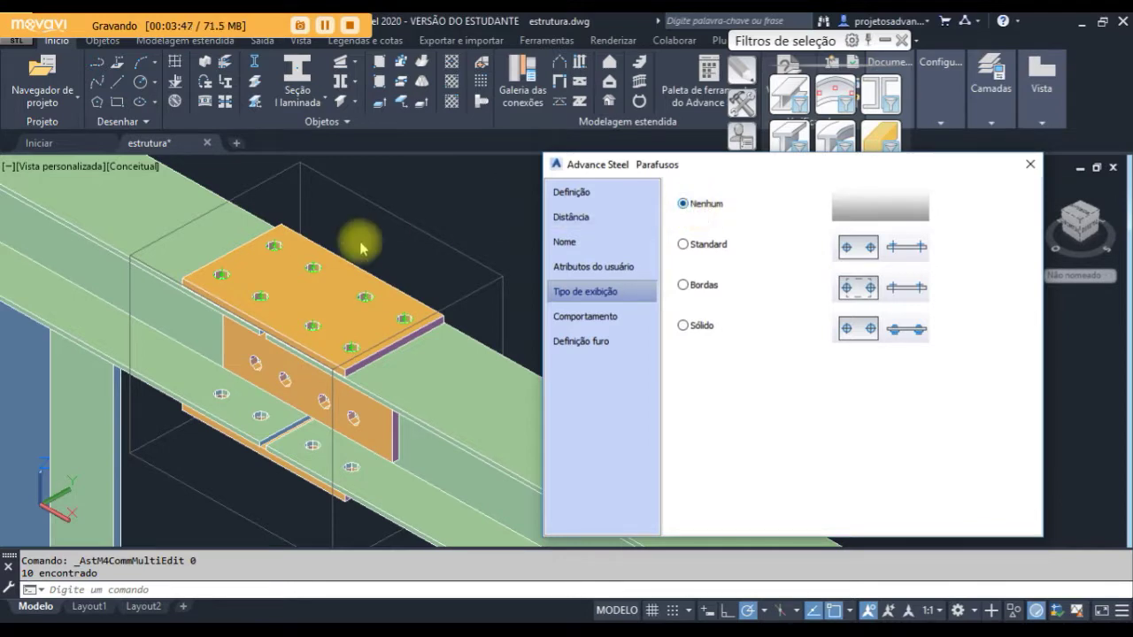
{"action": "left_click", "coordinate": [685, 246]}
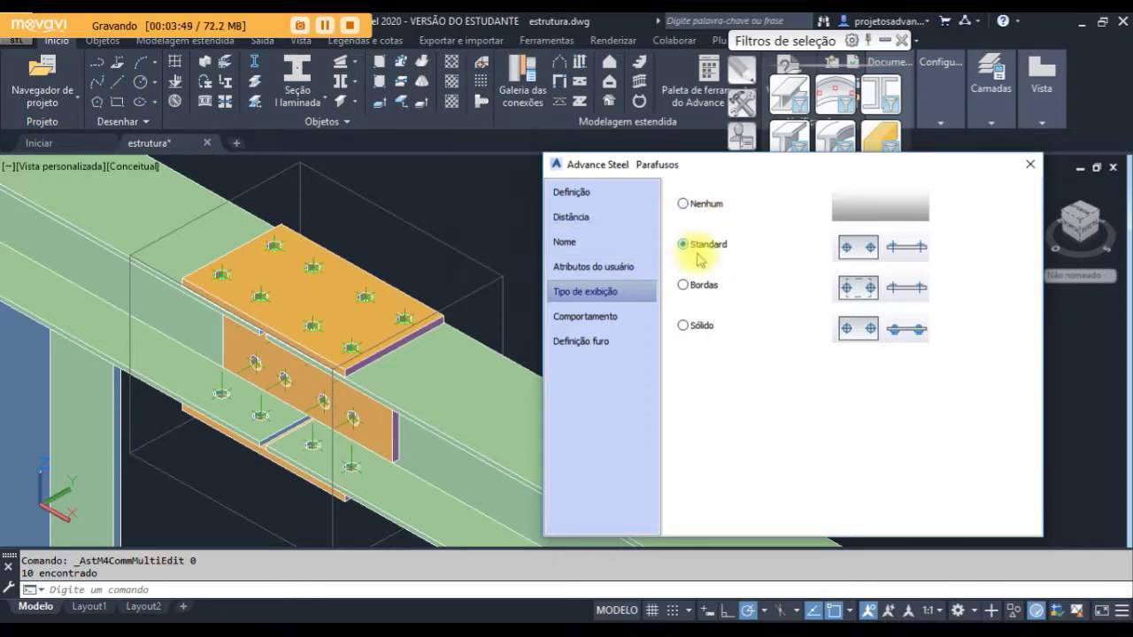
{"action": "left_click", "coordinate": [691, 287]}
{"action": "left_click", "coordinate": [686, 326]}
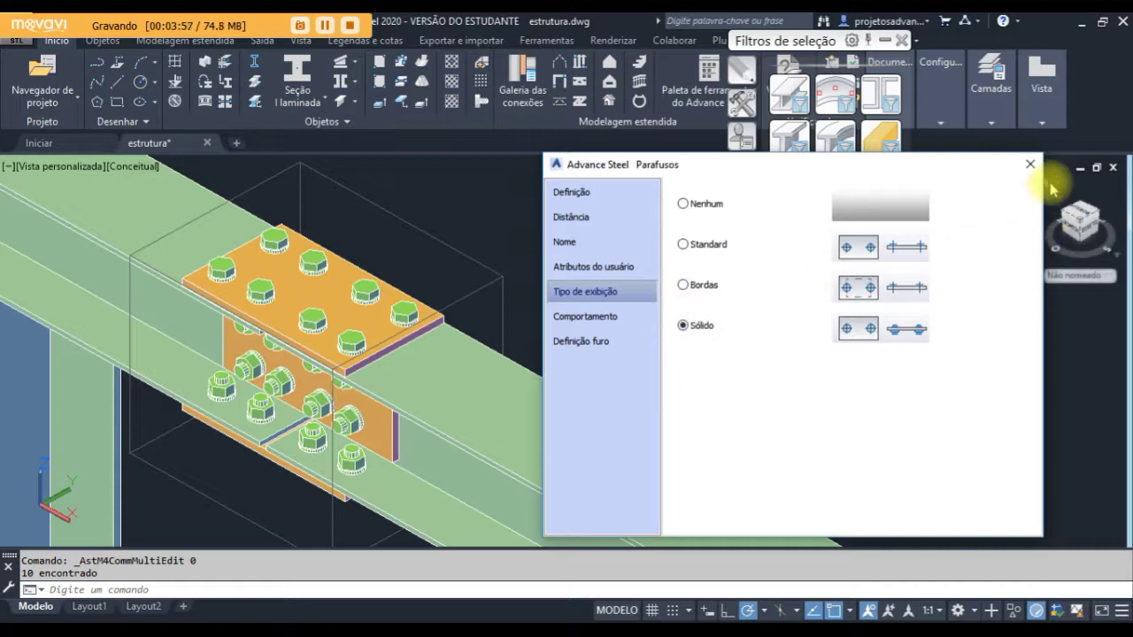
{"action": "left_click", "coordinate": [1028, 165]}
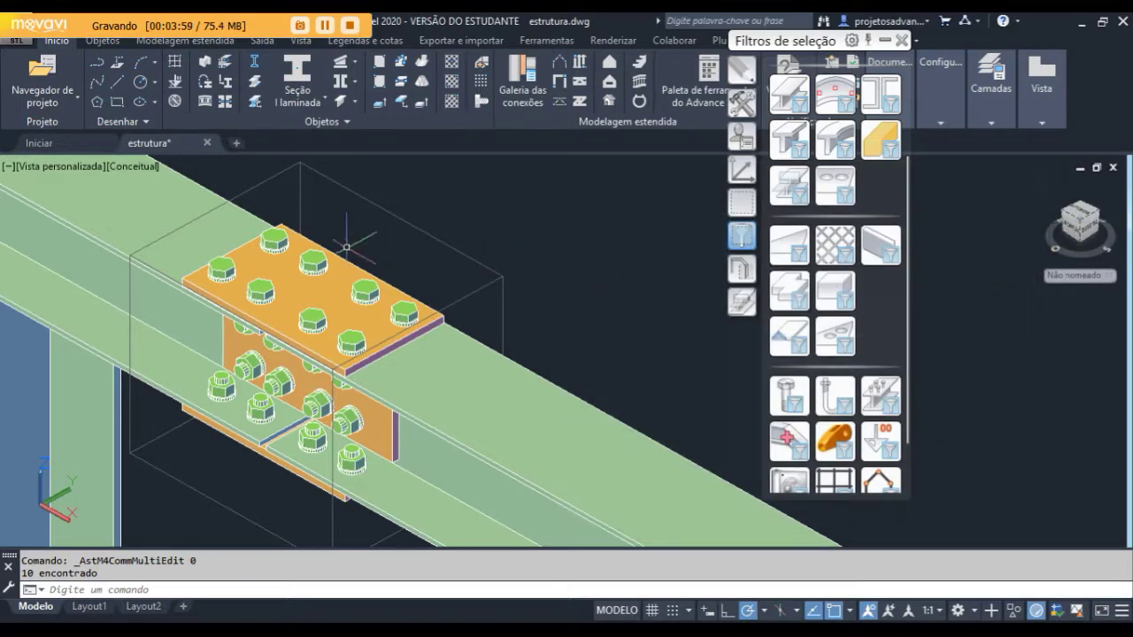
Show the beam-to-column joint beside the splice in the Estrutura de arame 2D visual style
{"action": "scroll", "coordinate": [434, 259], "scroll_direction": "down", "scroll_amount": 3}
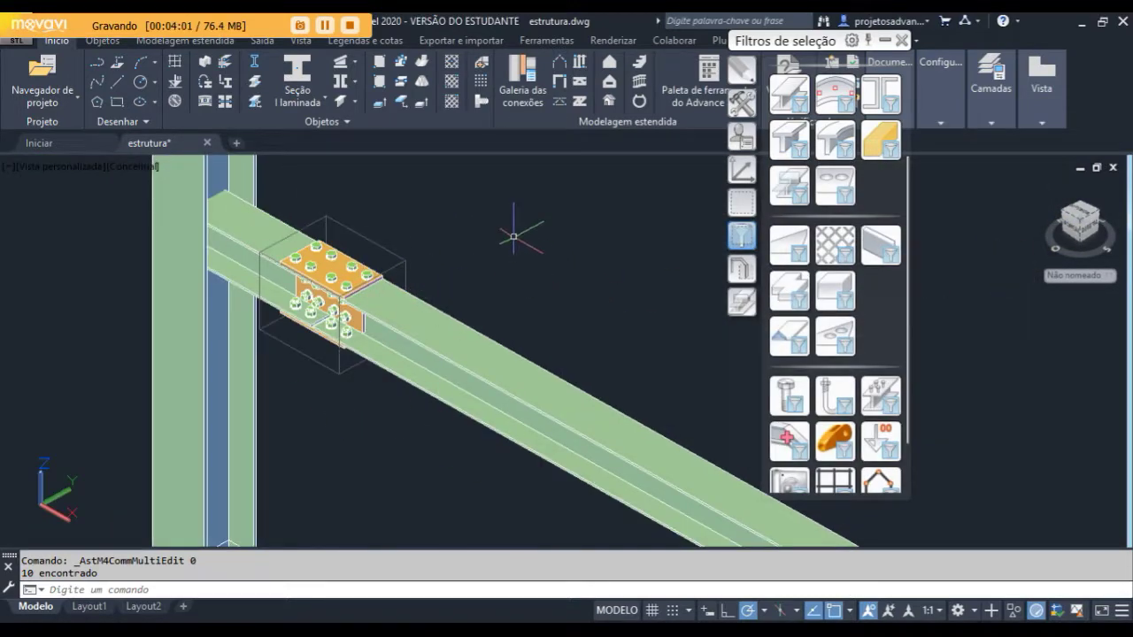
{"action": "scroll", "coordinate": [308, 296], "scroll_direction": "down", "scroll_amount": 2}
{"action": "scroll", "coordinate": [260, 249], "scroll_direction": "up", "scroll_amount": 3}
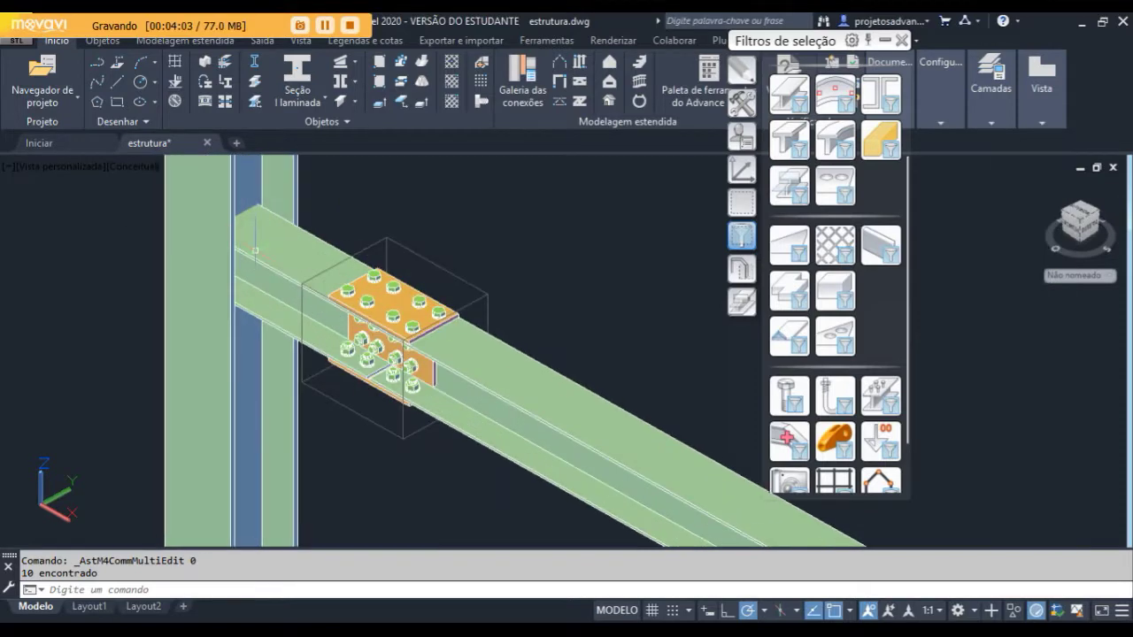
{"action": "middle_click_drag", "start_coordinate": [261, 249], "coordinate": [268, 333]}
{"action": "scroll", "coordinate": [260, 280], "scroll_direction": "up", "scroll_amount": 2}
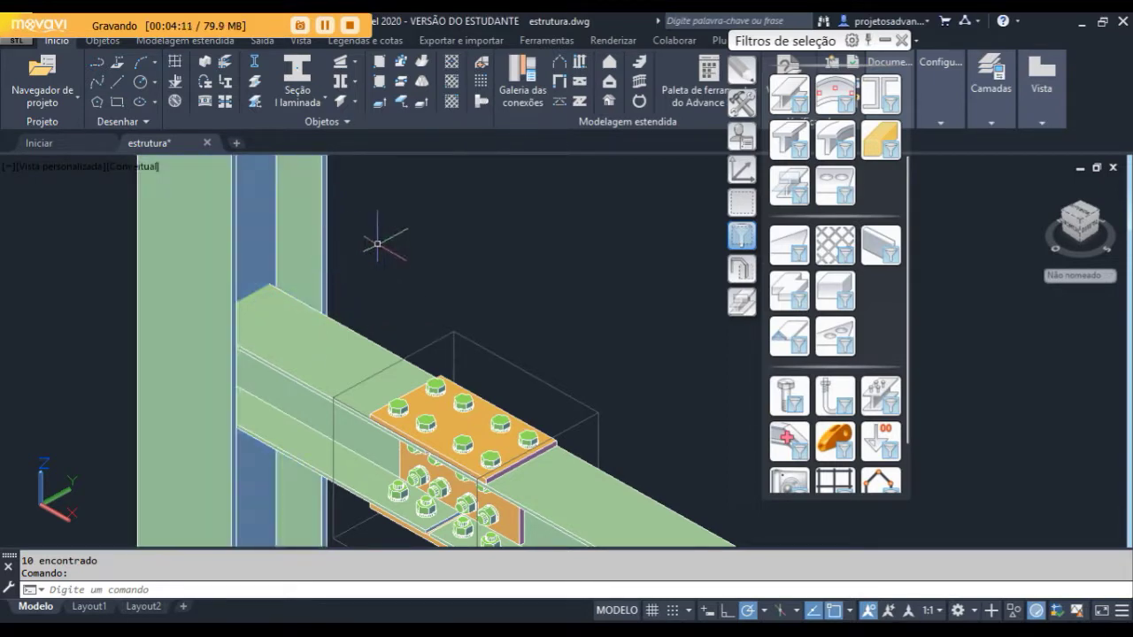
{"action": "left_click", "coordinate": [126, 168]}
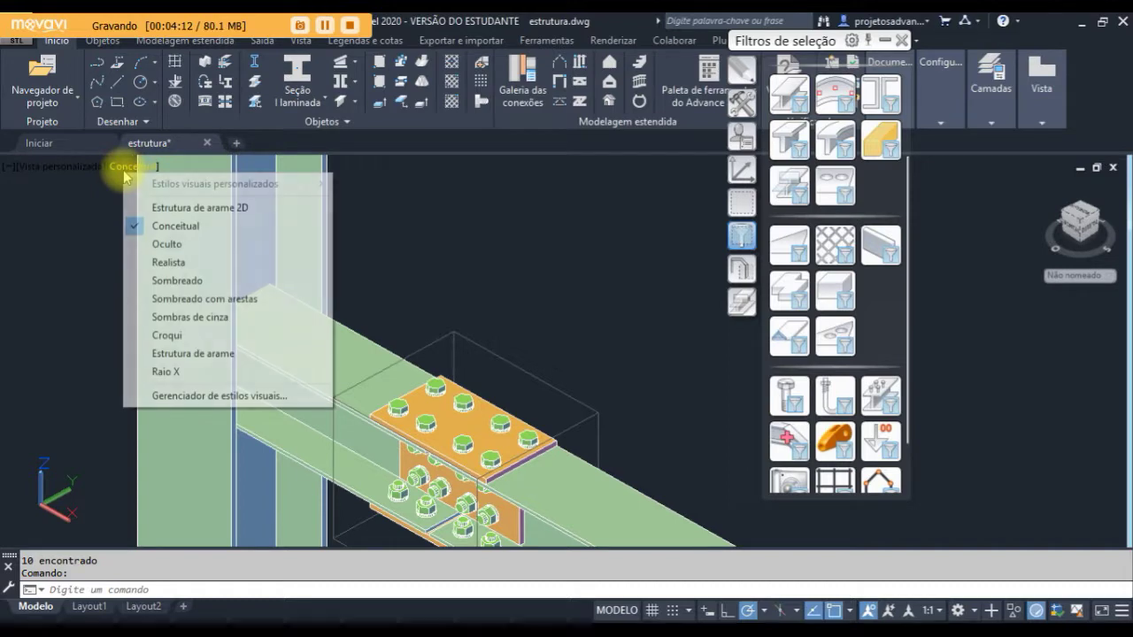
{"action": "left_click", "coordinate": [163, 209]}
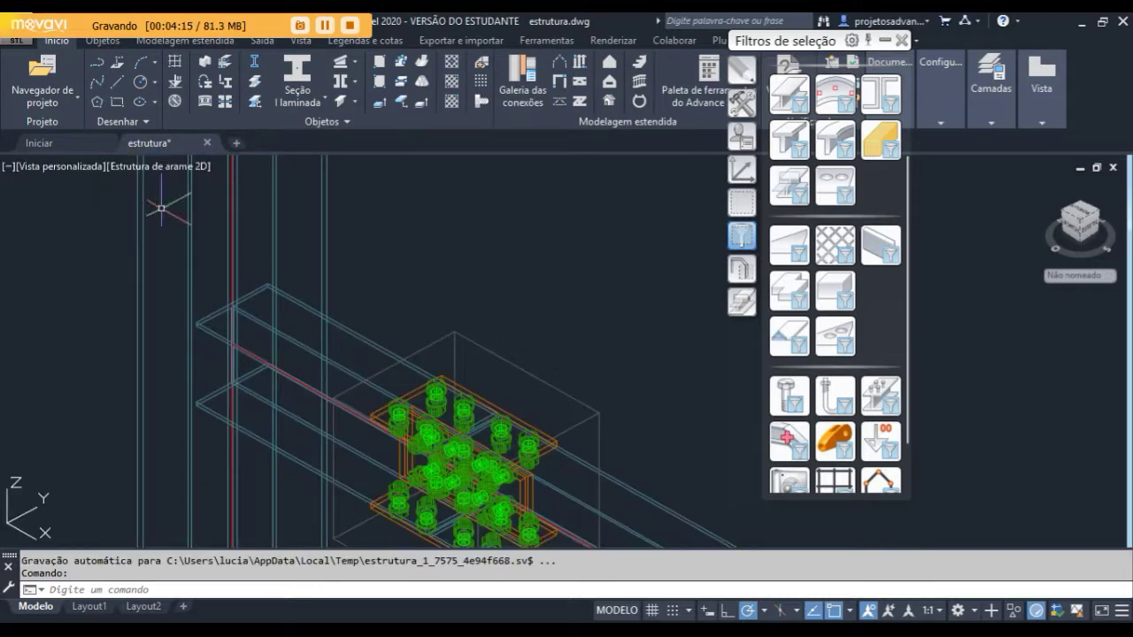
Switch to the top view and select the short beam segment to examine where its end meets the column
{"action": "scroll", "coordinate": [390, 280], "scroll_direction": "down", "scroll_amount": 4}
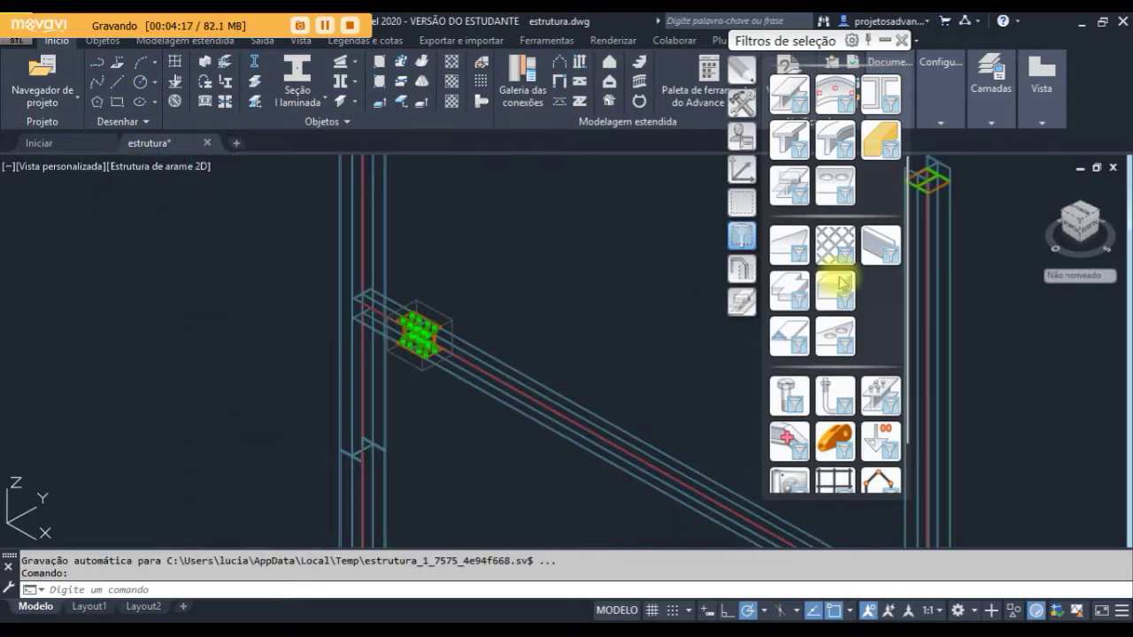
{"action": "left_click", "coordinate": [1081, 218]}
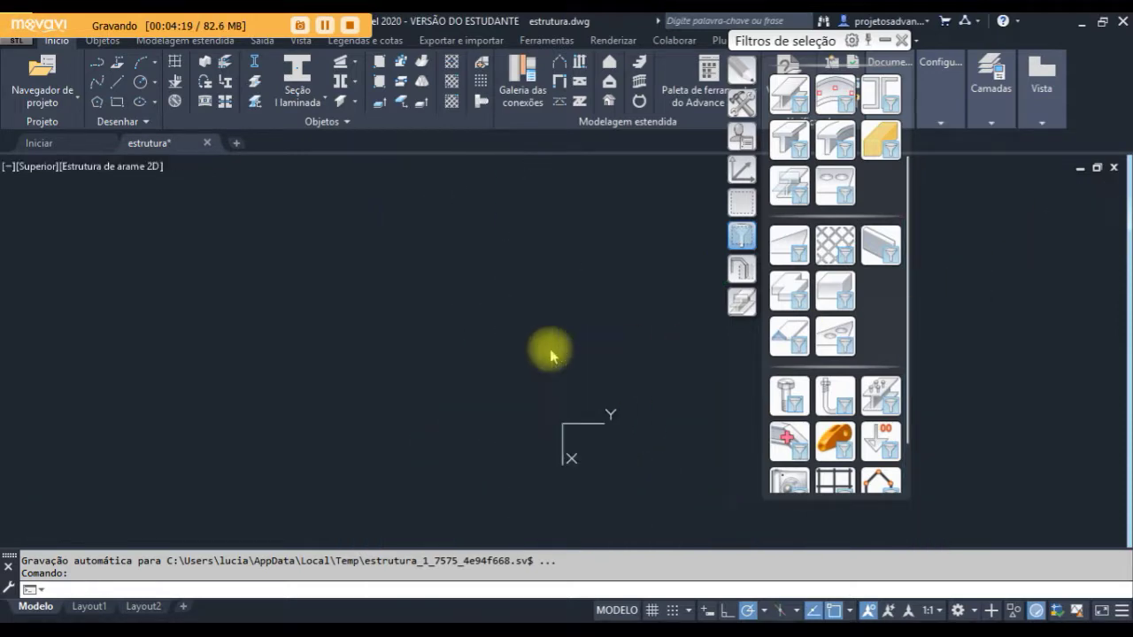
{"action": "scroll", "coordinate": [535, 287], "scroll_direction": "up", "scroll_amount": 8}
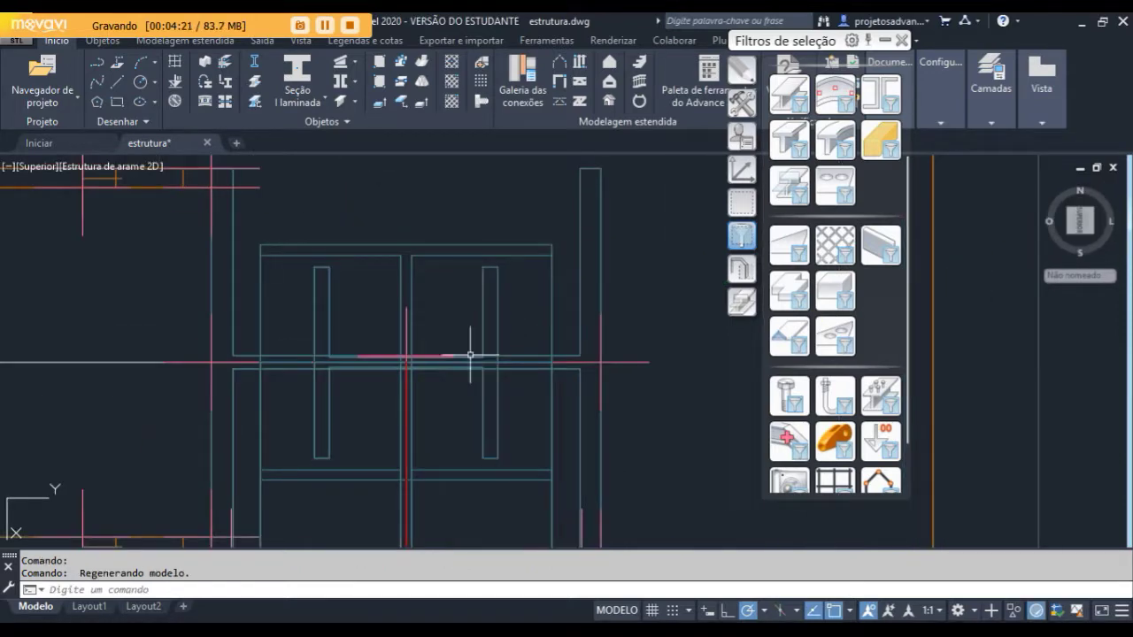
{"action": "scroll", "coordinate": [444, 273], "scroll_direction": "down", "scroll_amount": 2}
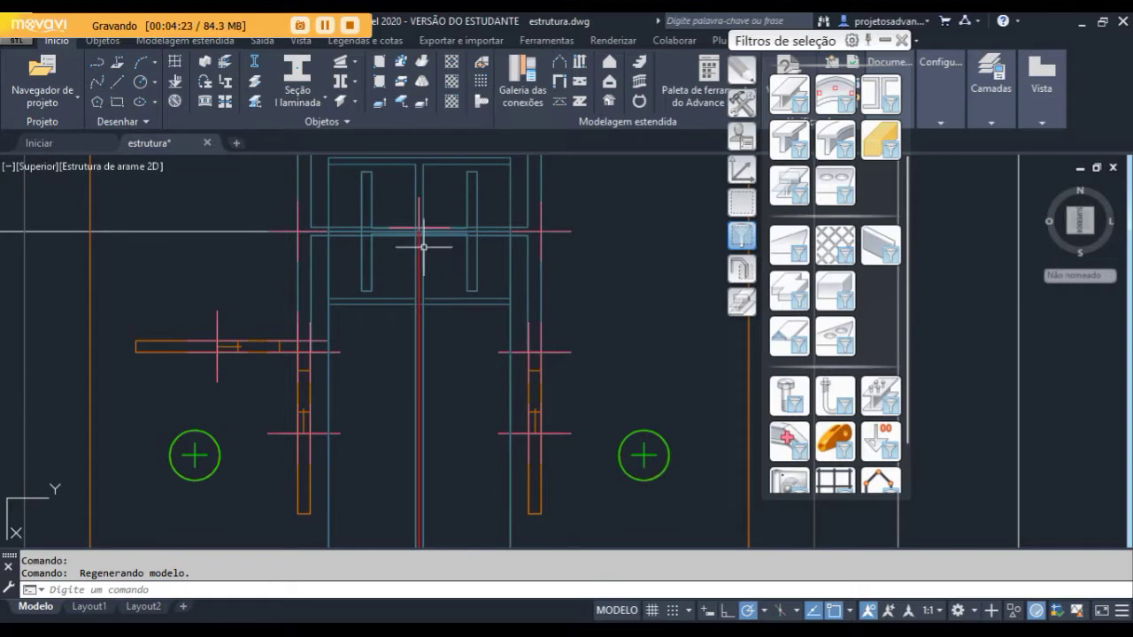
{"action": "scroll", "coordinate": [505, 248], "scroll_direction": "up", "scroll_amount": 2}
{"action": "left_click", "coordinate": [518, 267]}
{"action": "scroll", "coordinate": [379, 243], "scroll_direction": "up", "scroll_amount": 4}
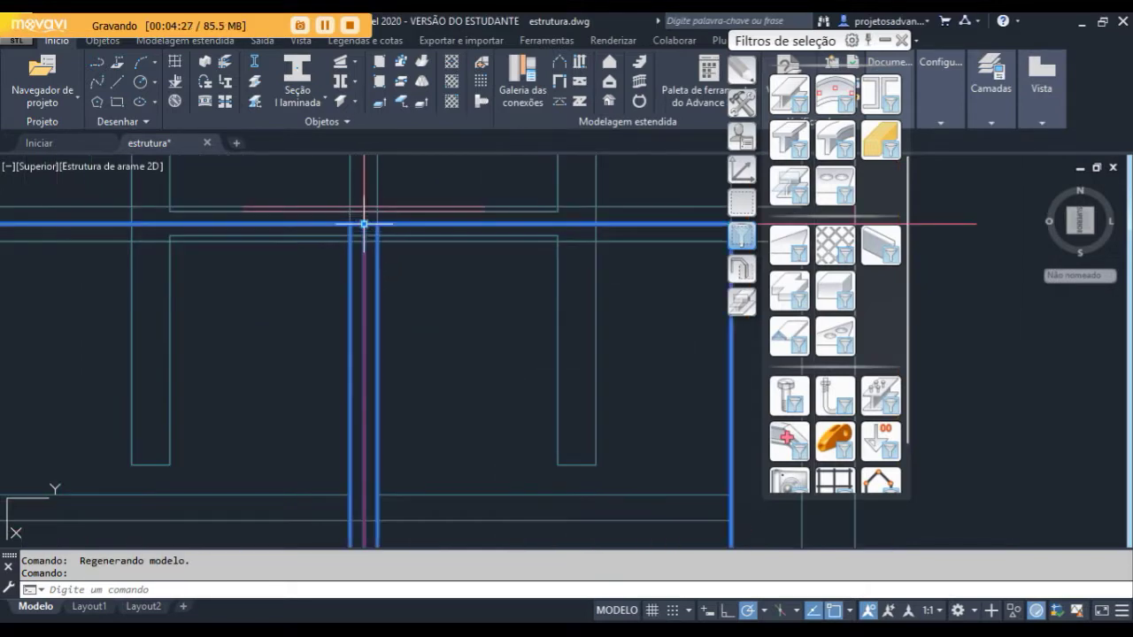
{"action": "scroll", "coordinate": [494, 284], "scroll_direction": "down", "scroll_amount": 2}
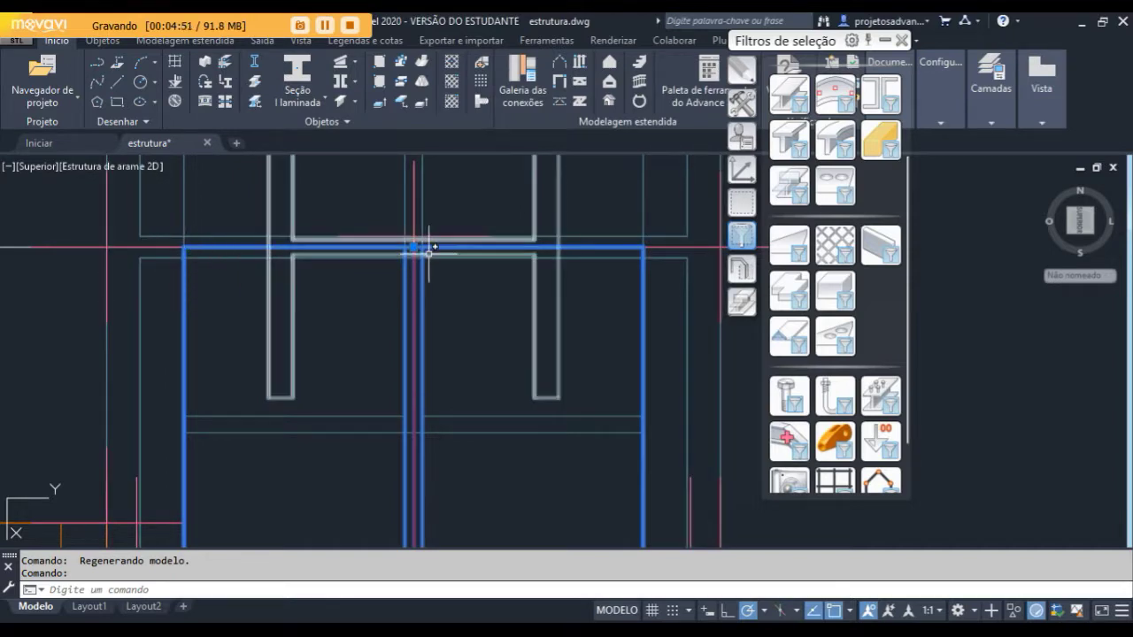
Return to a 3D view of the opposite beam-to-column joint and restore the Conceitual visual style
{"action": "scroll", "coordinate": [430, 247], "scroll_direction": "down", "scroll_amount": 5}
{"action": "middle_click_drag", "start_coordinate": [425, 398], "coordinate": [425, 355], "text": "shift"}
{"action": "scroll", "coordinate": [429, 357], "scroll_direction": "down", "scroll_amount": 2}
{"action": "scroll", "coordinate": [452, 270], "scroll_direction": "up", "scroll_amount": 6}
{"action": "middle_click_drag", "start_coordinate": [416, 295], "coordinate": [475, 321], "text": "shift"}
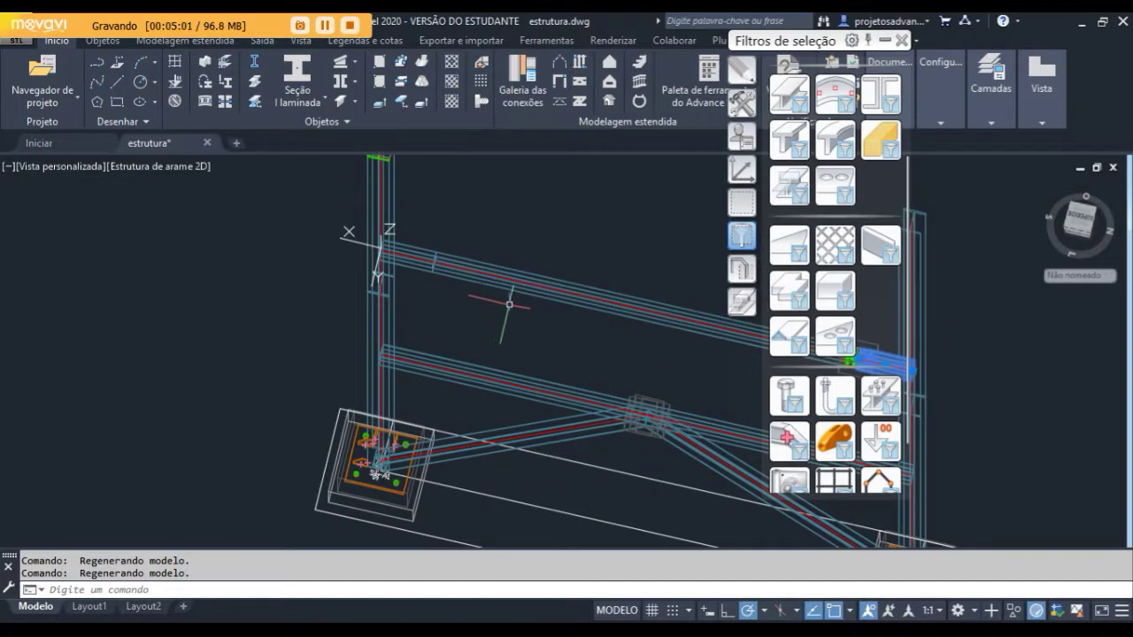
{"action": "middle_click_drag", "start_coordinate": [474, 248], "coordinate": [455, 228], "text": "shift"}
{"action": "scroll", "coordinate": [431, 189], "scroll_direction": "down", "scroll_amount": 4}
{"action": "scroll", "coordinate": [431, 188], "scroll_direction": "up", "scroll_amount": 5}
{"action": "left_click", "coordinate": [141, 167]}
{"action": "left_click", "coordinate": [199, 226]}
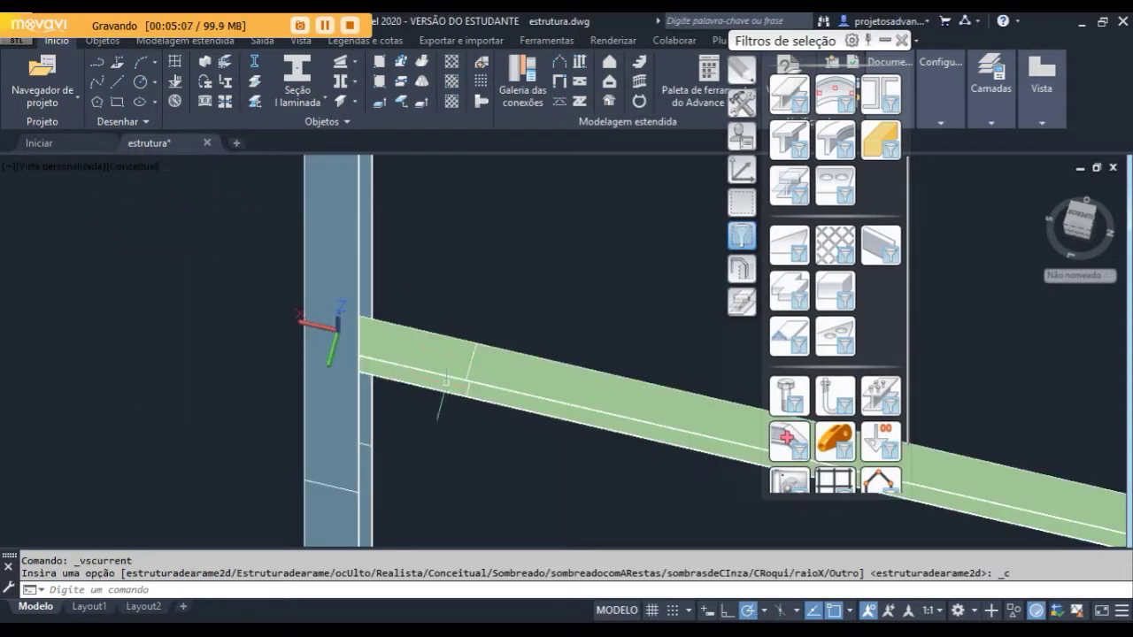
{"action": "scroll", "coordinate": [369, 405], "scroll_direction": "down", "scroll_amount": 6}
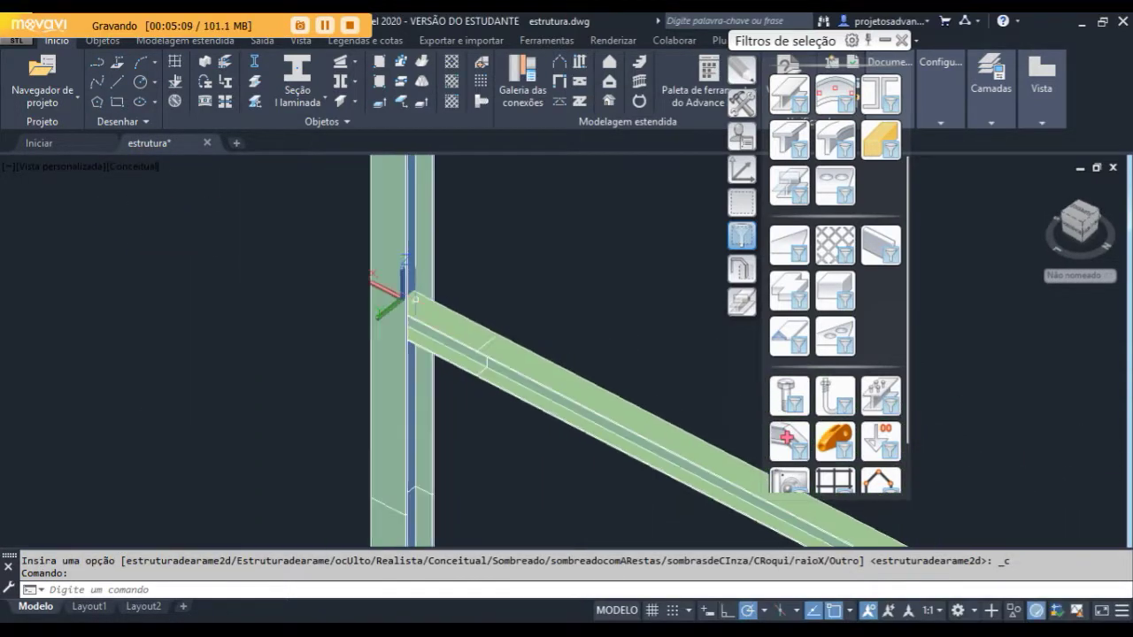
{"action": "scroll", "coordinate": [372, 379], "scroll_direction": "up", "scroll_amount": 6}
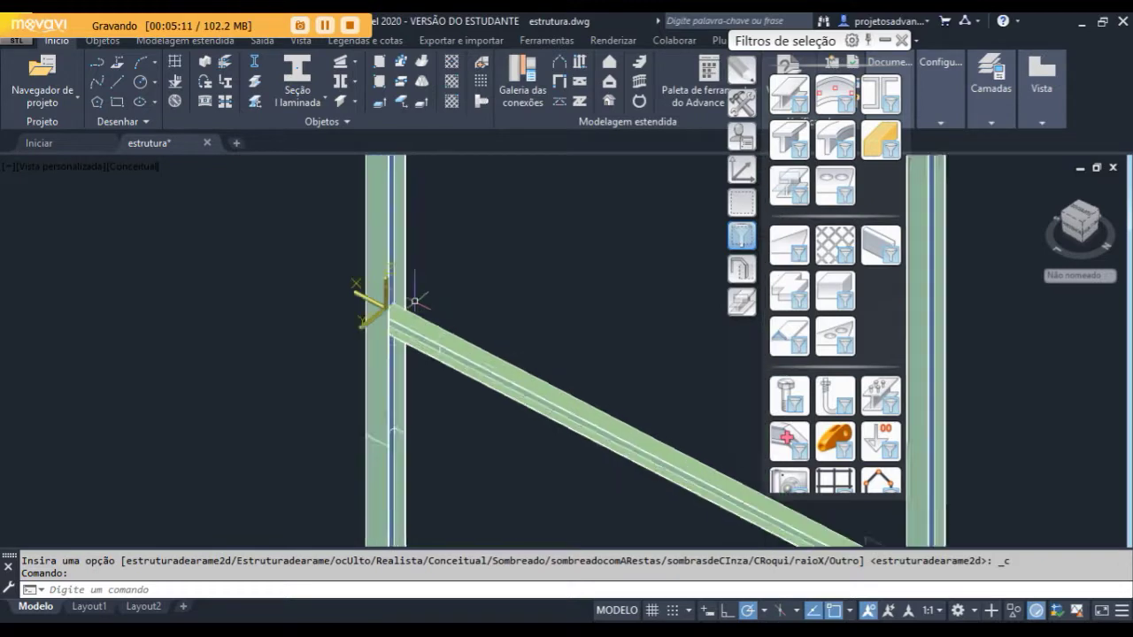
{"action": "scroll", "coordinate": [429, 313], "scroll_direction": "up", "scroll_amount": 2}
Create a Corte inclinado - mesa connection with the column as cutting profile and the short beam segment as profile to cut
{"action": "left_click", "coordinate": [742, 268]}
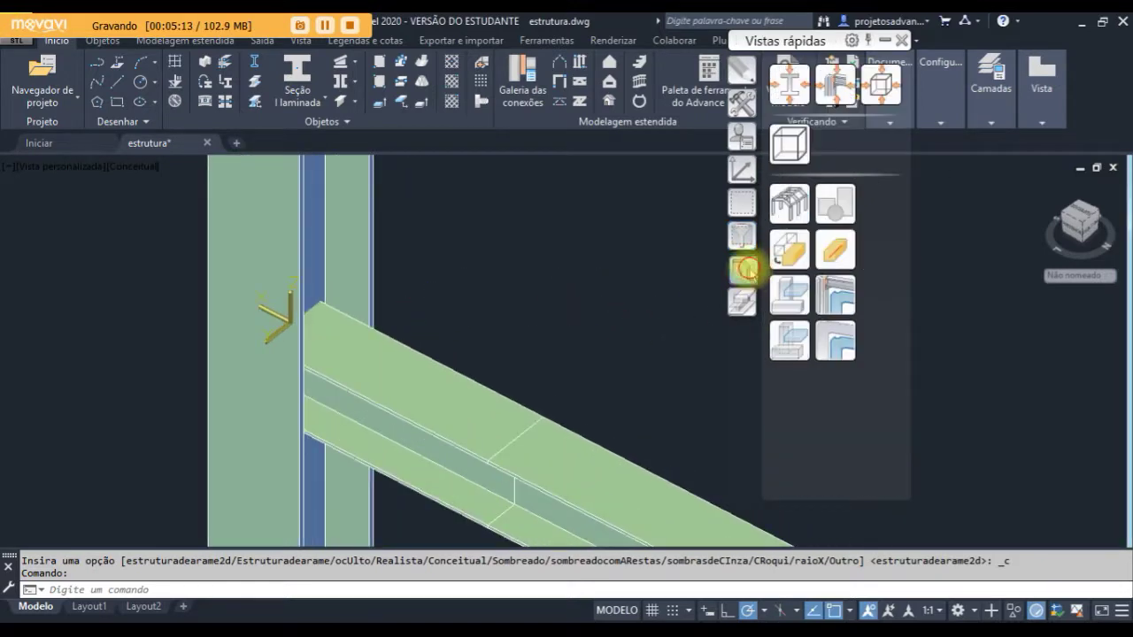
{"action": "left_click", "coordinate": [742, 301]}
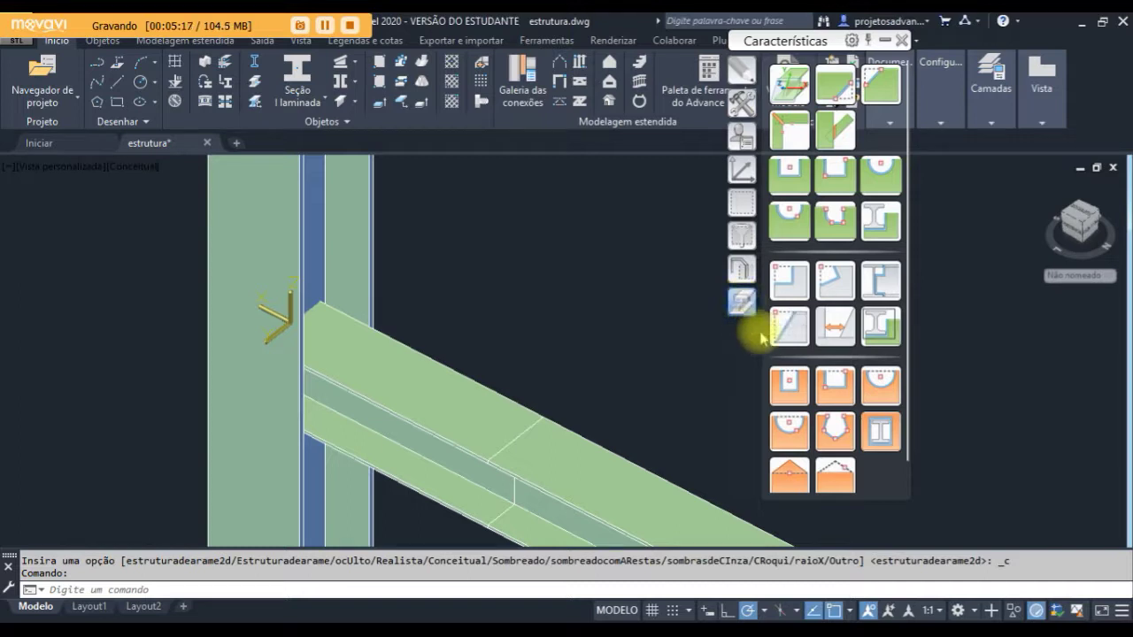
{"action": "left_click", "coordinate": [831, 131]}
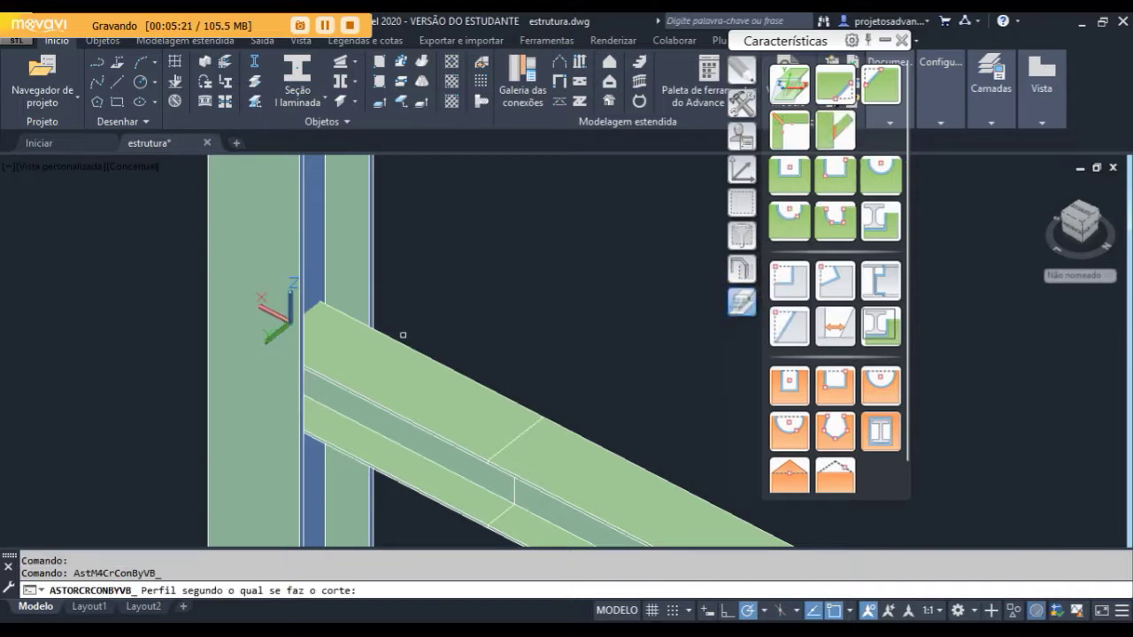
{"action": "left_click", "coordinate": [315, 255]}
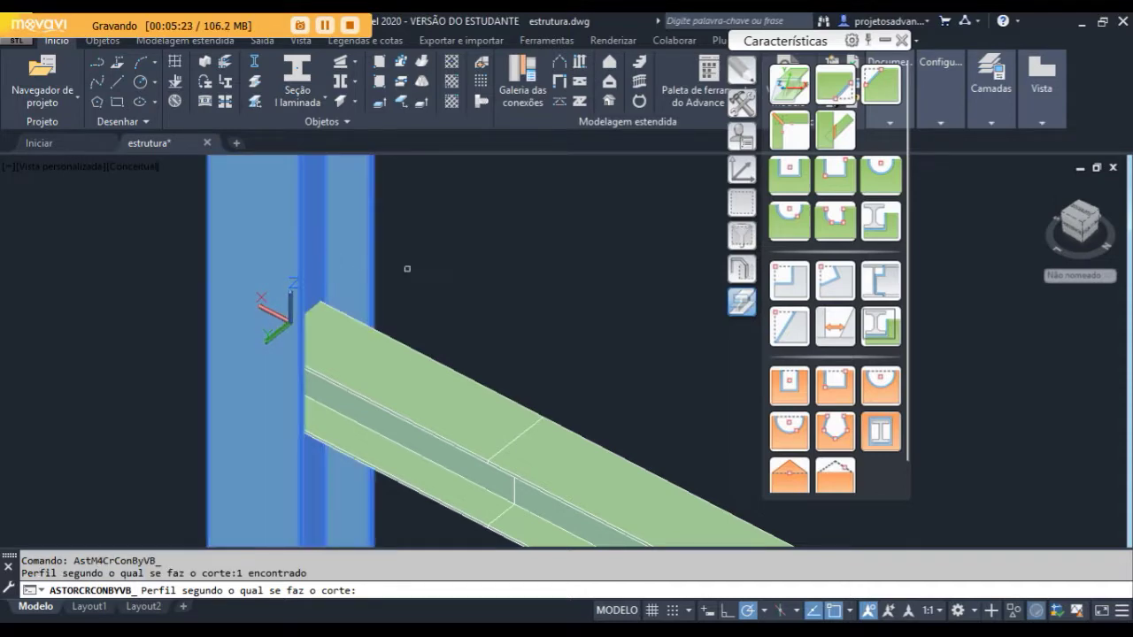
{"action": "key", "text": "Return"}
{"action": "left_click", "coordinate": [322, 336]}
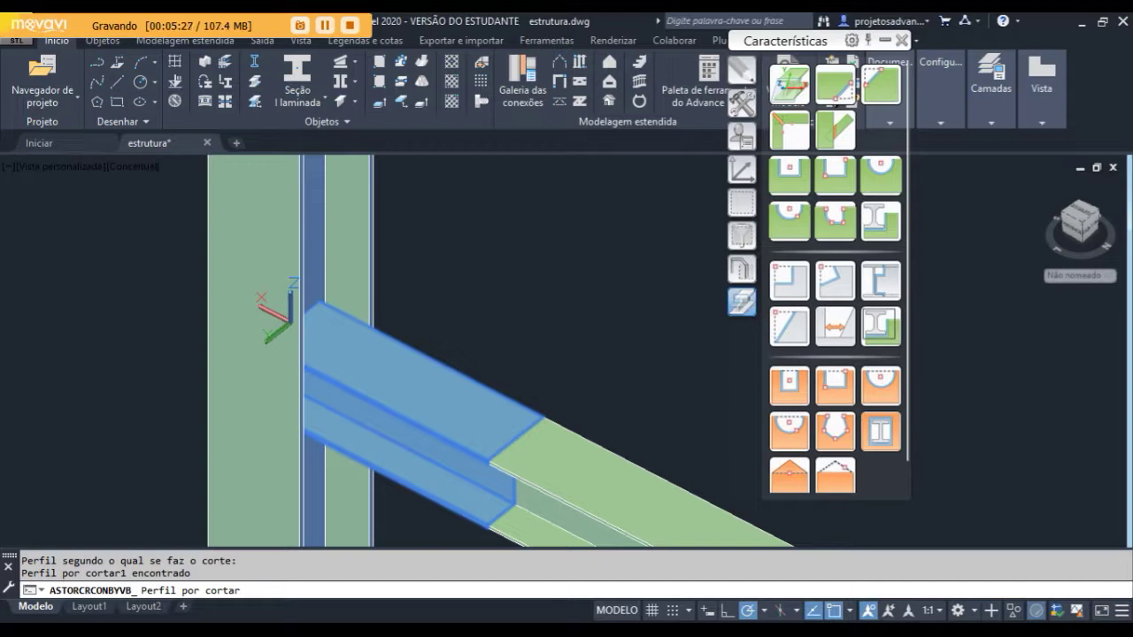
{"action": "key", "text": "Return"}
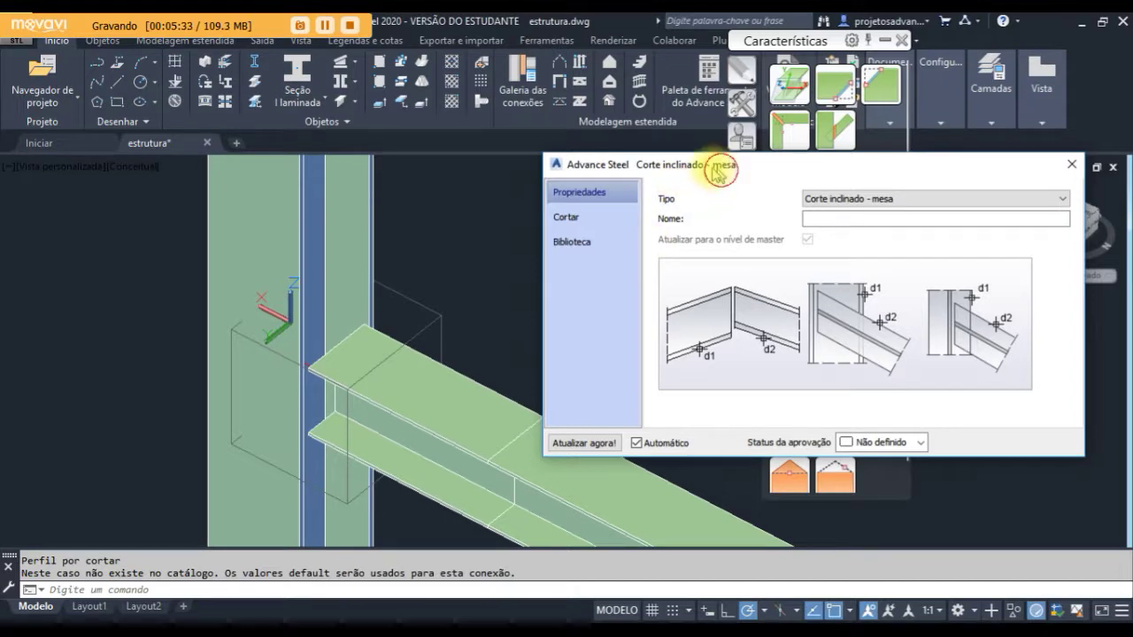
Look through the connection's cut and library settings and change its type to Corte inclinado - Alma
{"action": "left_click_drag", "start_coordinate": [718, 167], "coordinate": [680, 141]}
{"action": "left_click", "coordinate": [545, 197]}
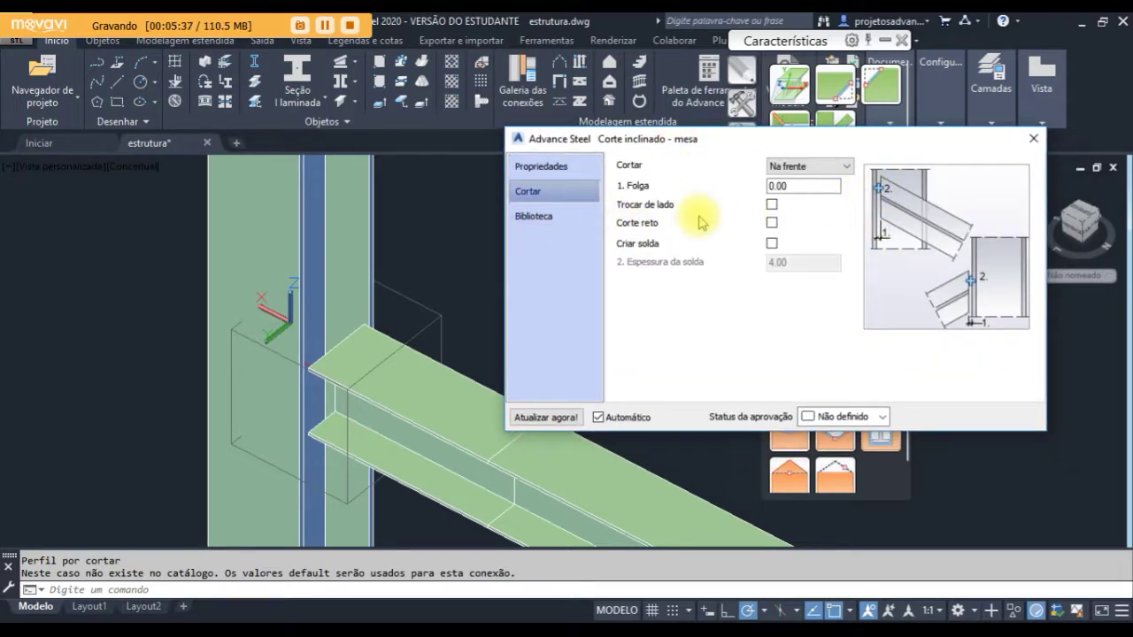
{"action": "left_click", "coordinate": [534, 217]}
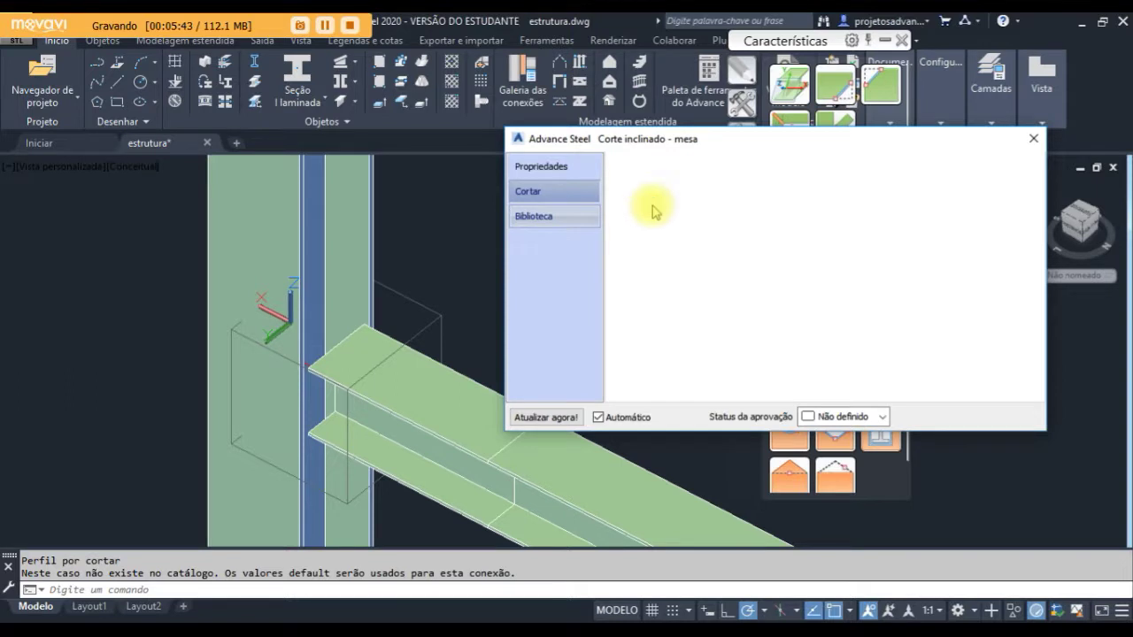
{"action": "left_click", "coordinate": [538, 167]}
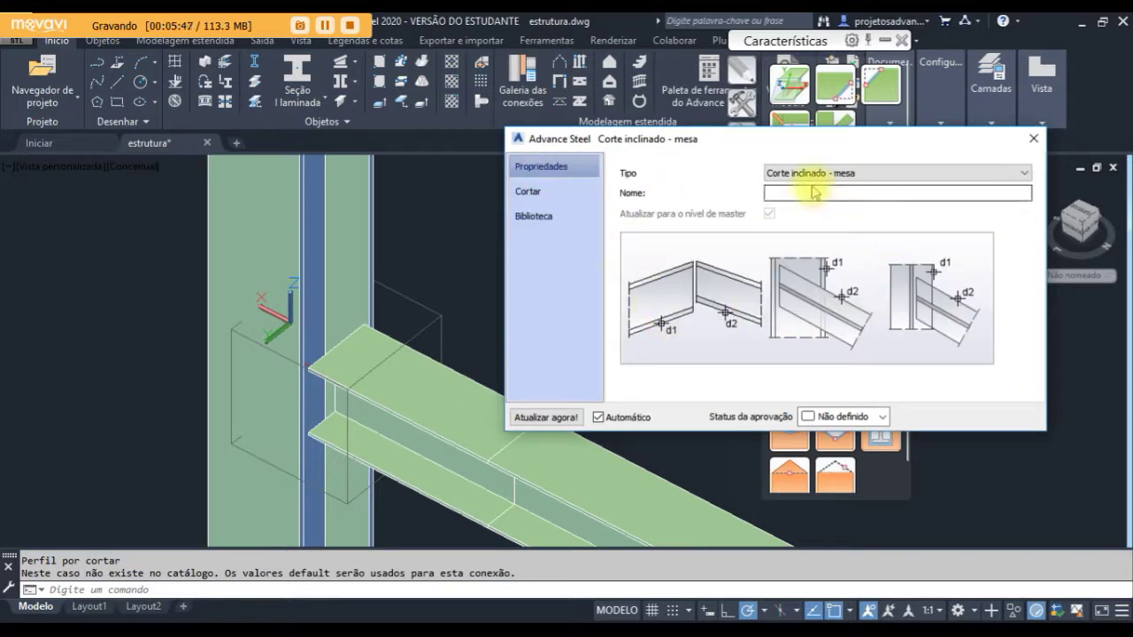
{"action": "left_click", "coordinate": [1027, 175]}
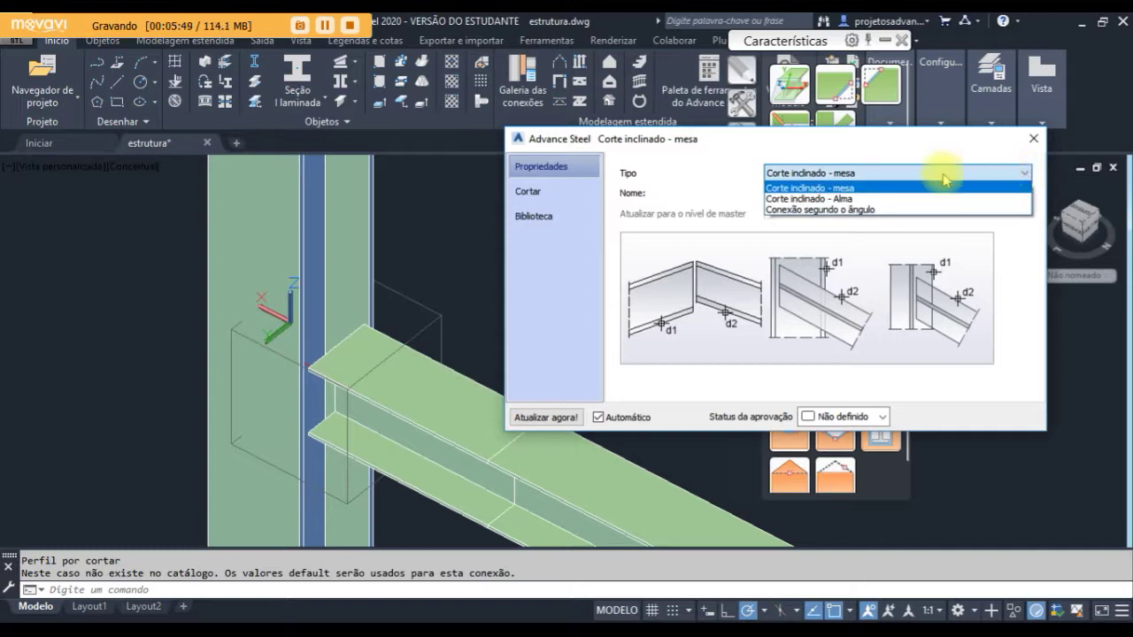
{"action": "left_click", "coordinate": [832, 200]}
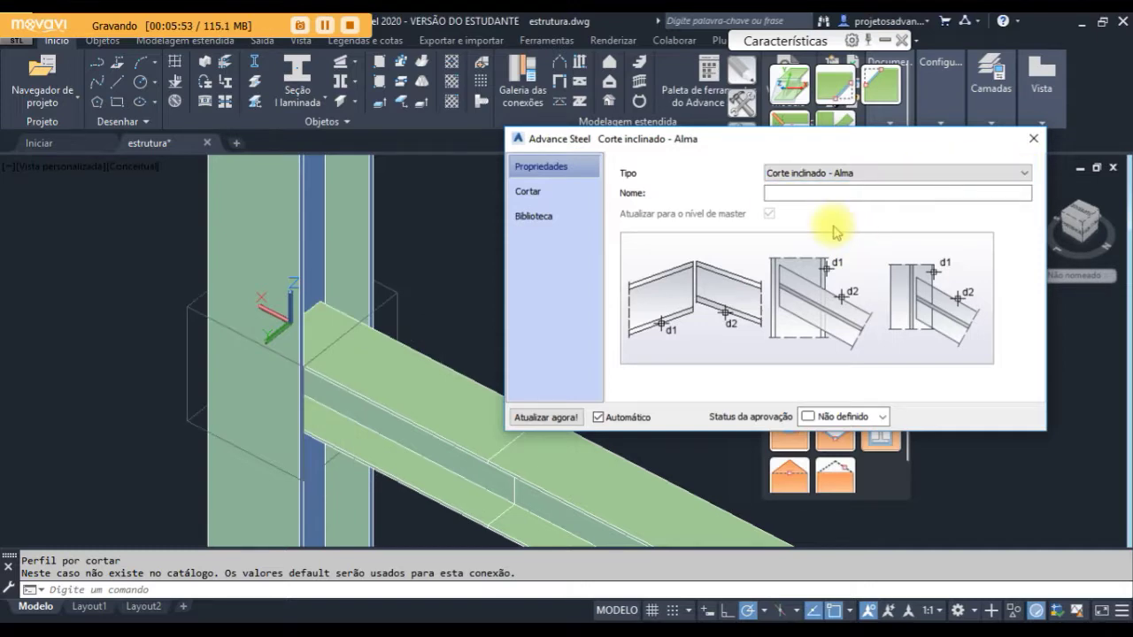
Try the Conexão segundo o ângulo type on the connection and restore Corte inclinado - Alma
{"action": "left_click", "coordinate": [1023, 173]}
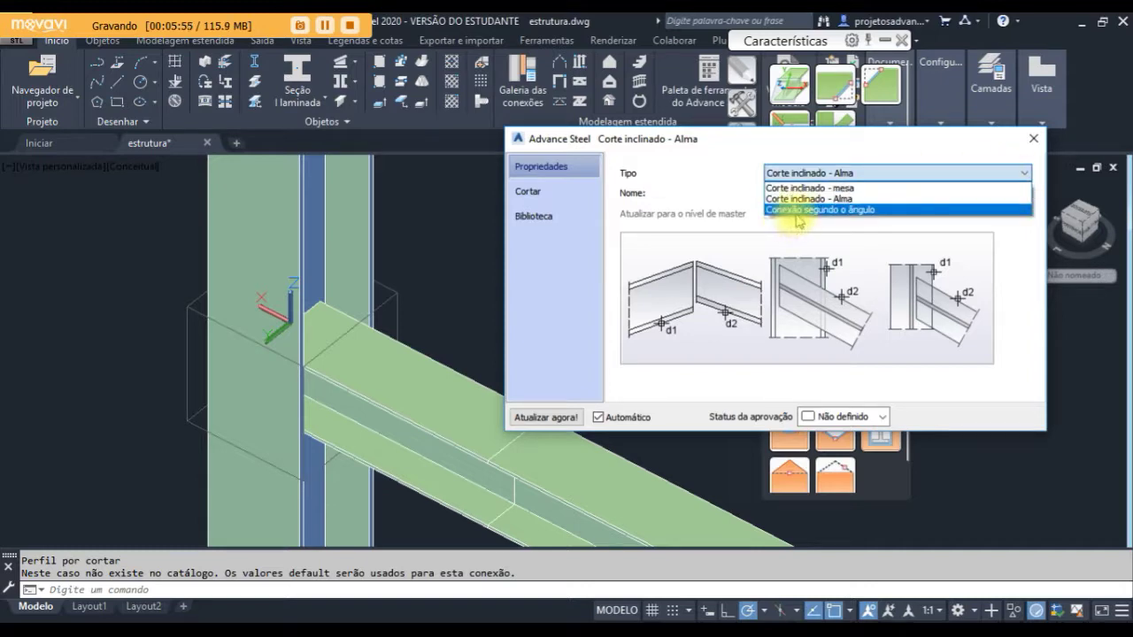
{"action": "left_click", "coordinate": [849, 211]}
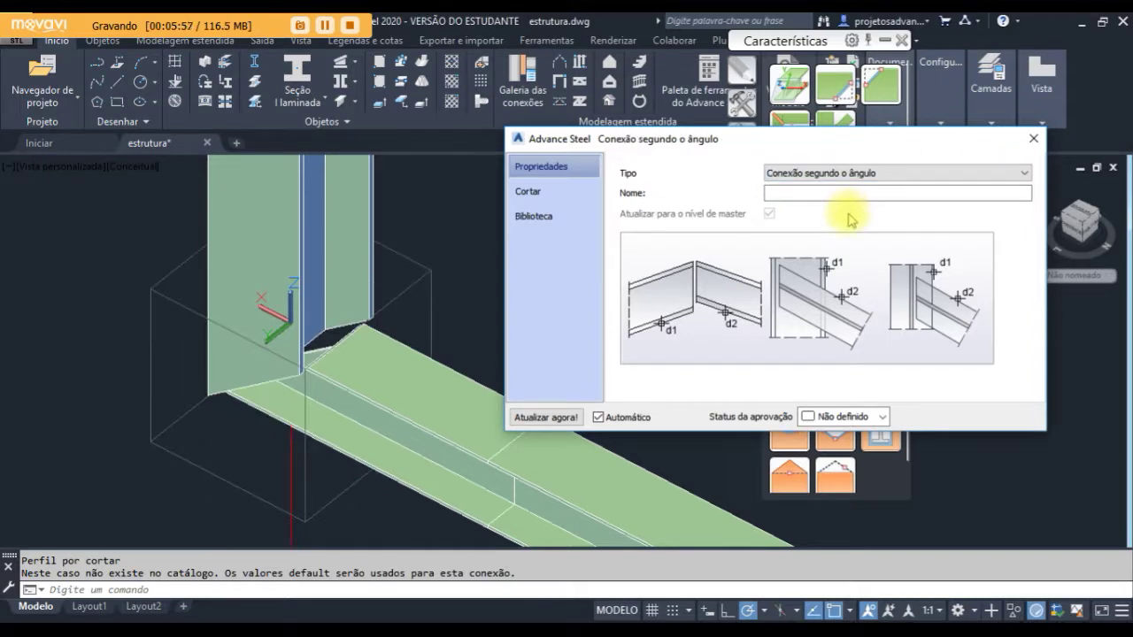
{"action": "left_click", "coordinate": [1020, 176]}
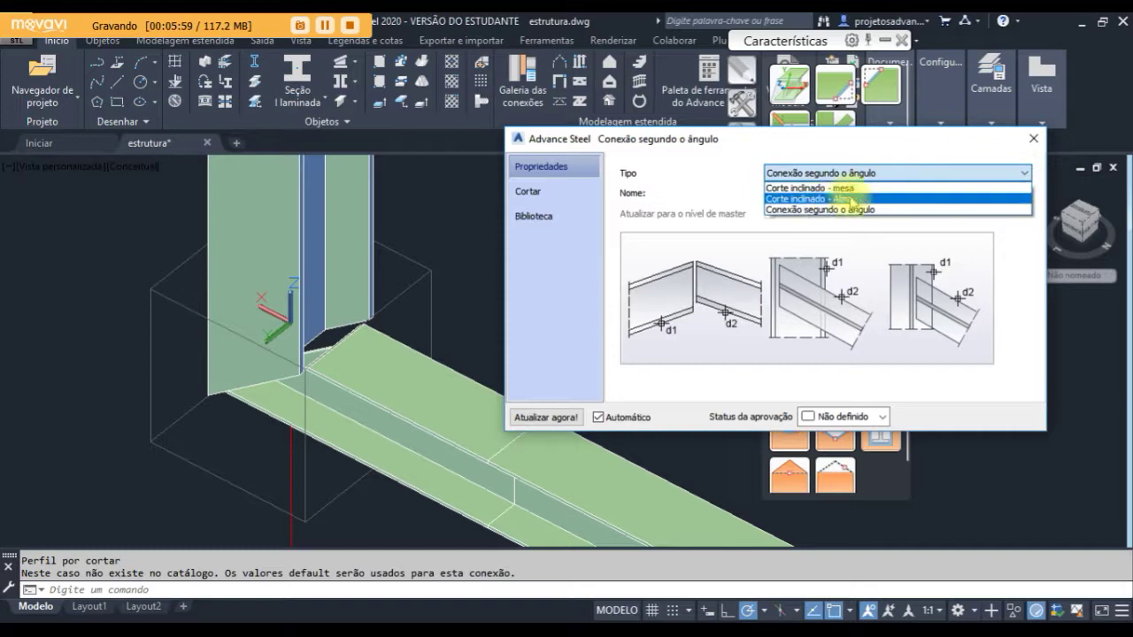
{"action": "left_click", "coordinate": [807, 200]}
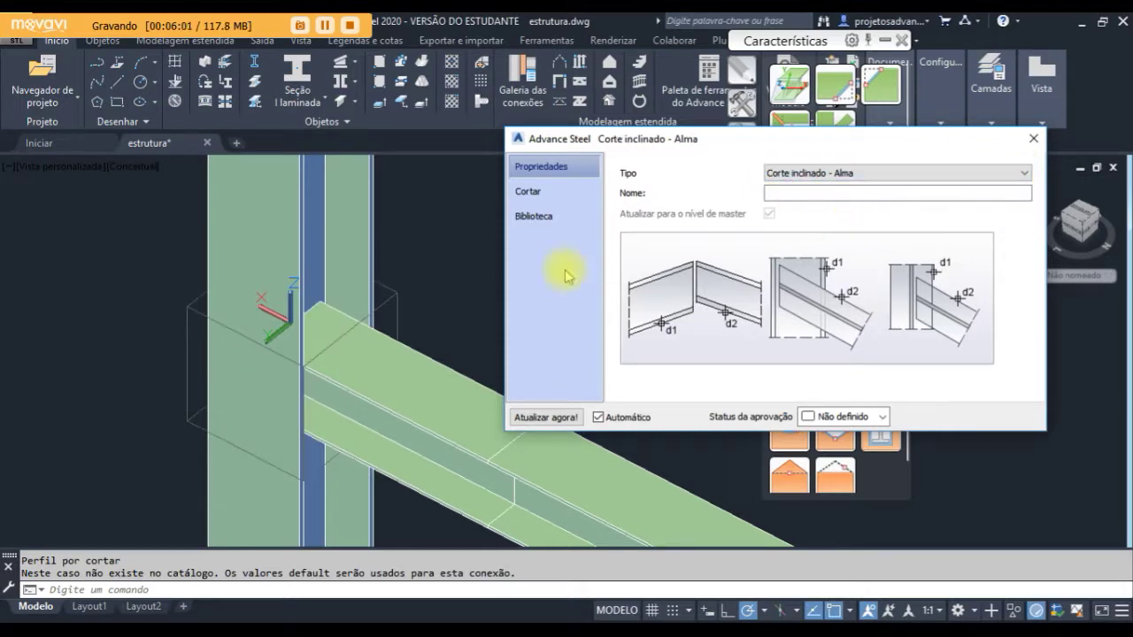
Inspect the cut beam end against the column web and close the connection's properties
{"action": "scroll", "coordinate": [346, 325], "scroll_direction": "up", "scroll_amount": 5}
{"action": "middle_click_drag", "start_coordinate": [346, 326], "coordinate": [301, 321], "text": "shift"}
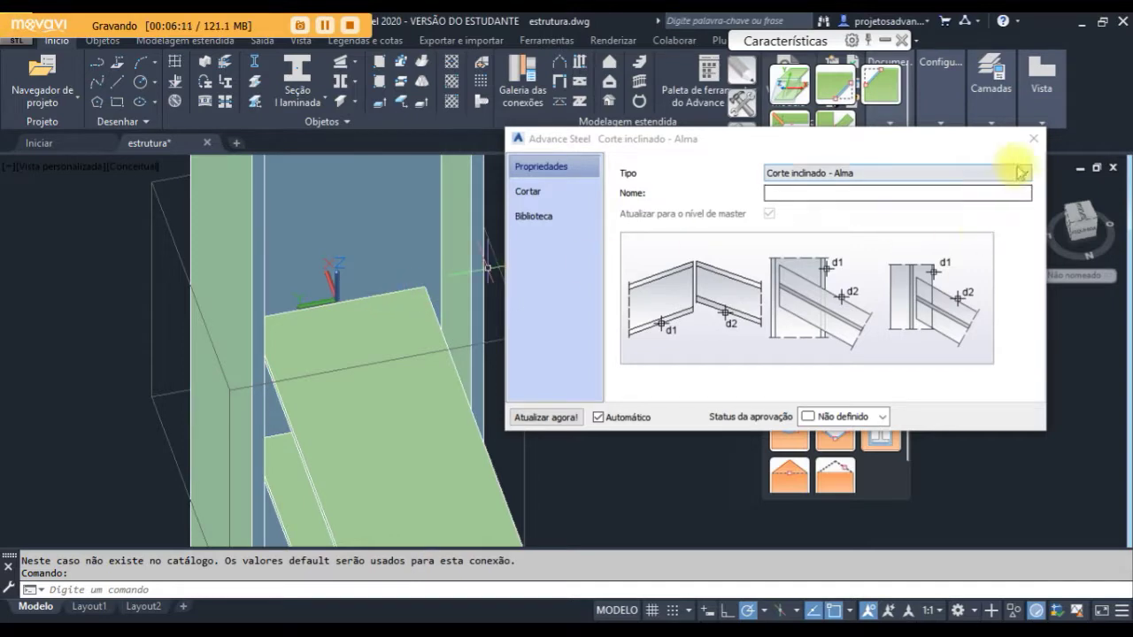
{"action": "left_click", "coordinate": [1033, 138]}
Show the joint from the top in Estrutura de arame 2D and select the beam segment to examine its cut end
{"action": "scroll", "coordinate": [458, 317], "scroll_direction": "down", "scroll_amount": 5}
{"action": "scroll", "coordinate": [434, 372], "scroll_direction": "down", "scroll_amount": 3}
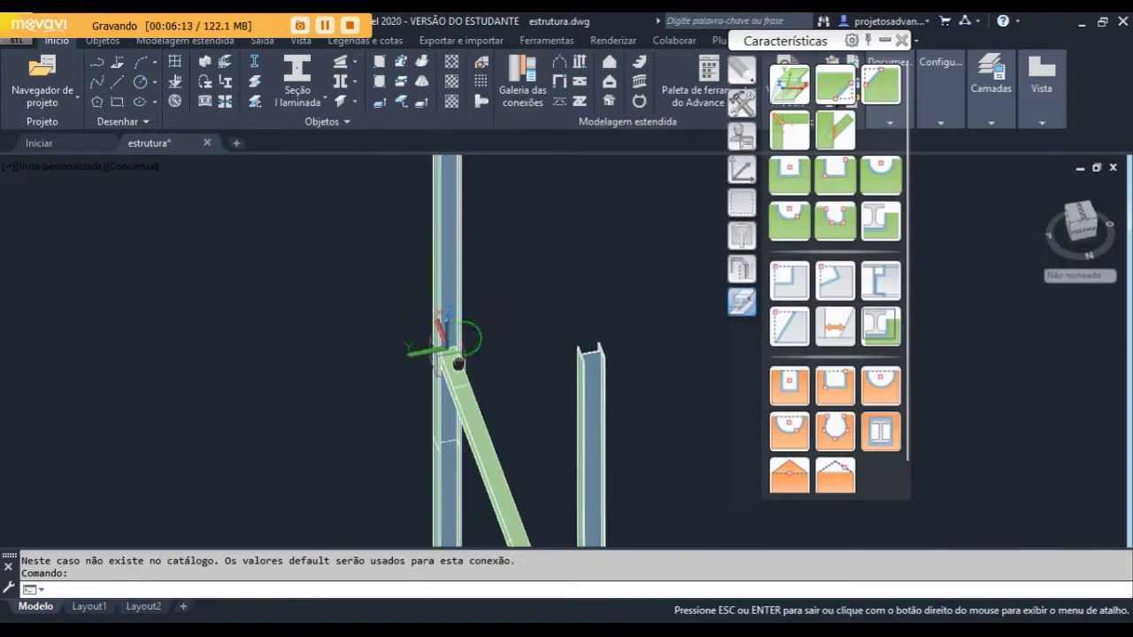
{"action": "left_click", "coordinate": [135, 168]}
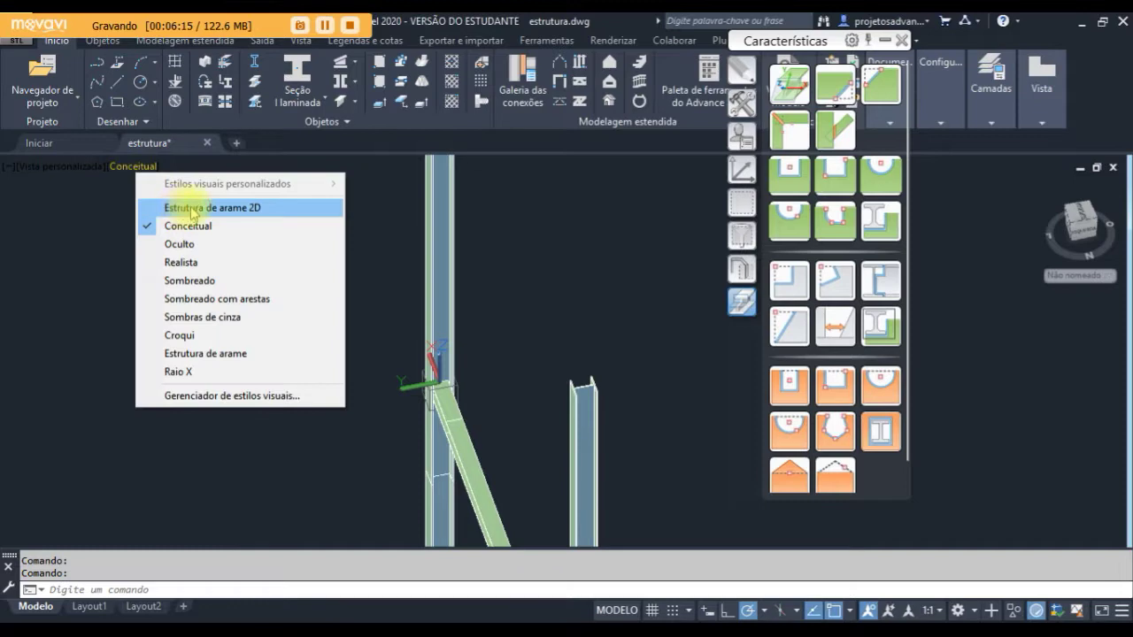
{"action": "left_click", "coordinate": [159, 206]}
{"action": "left_click", "coordinate": [1080, 223]}
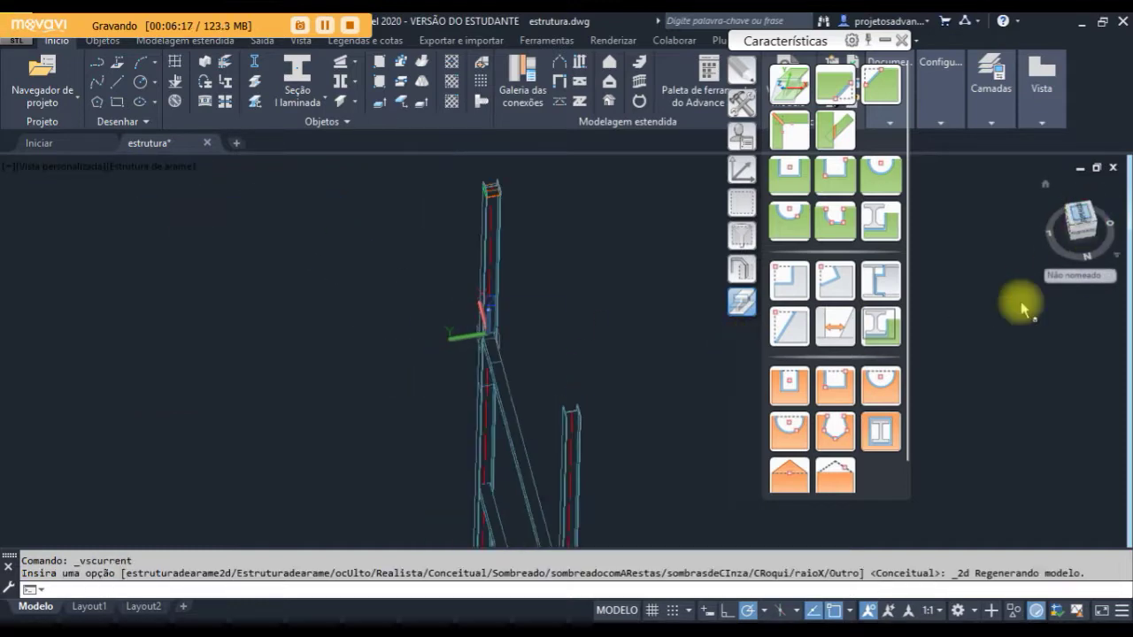
{"action": "scroll", "coordinate": [400, 289], "scroll_direction": "up", "scroll_amount": 6}
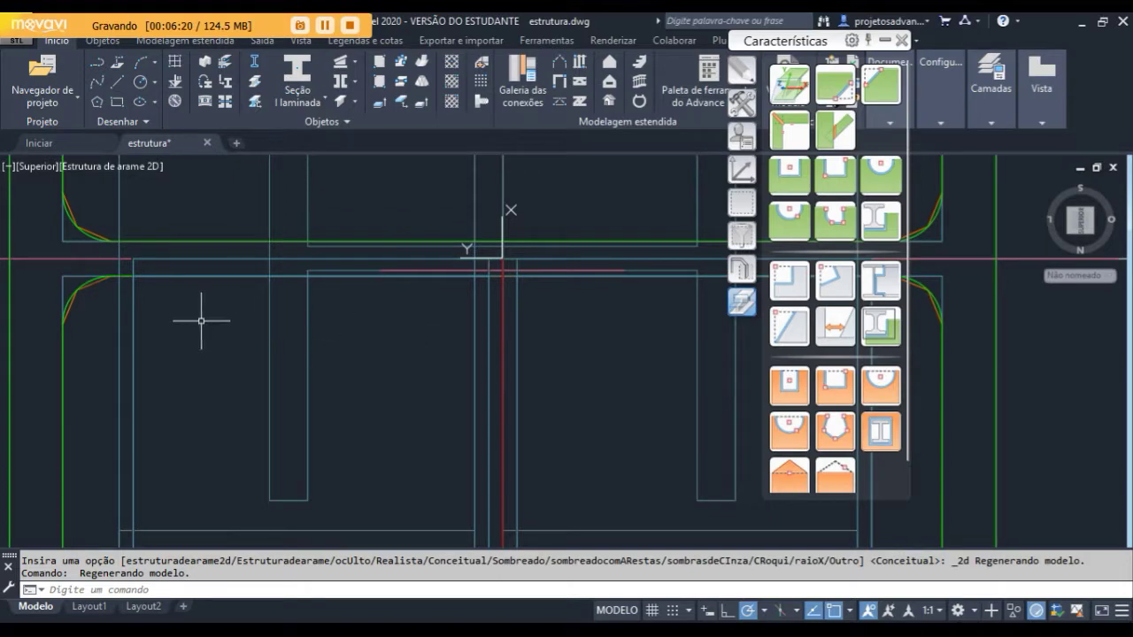
{"action": "left_click", "coordinate": [131, 314]}
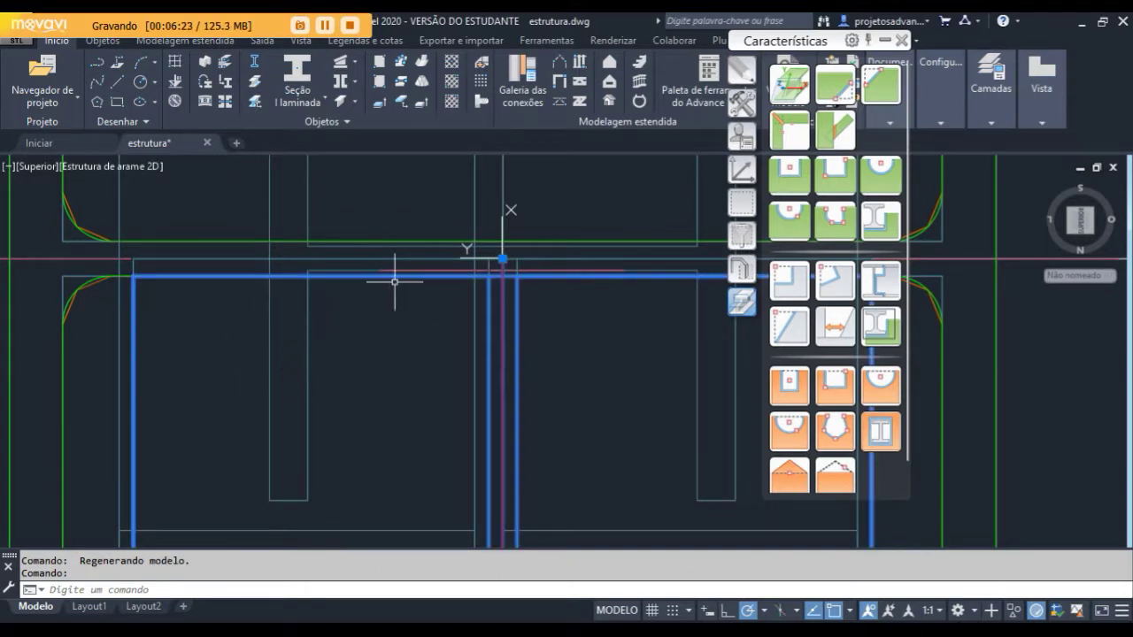
{"action": "scroll", "coordinate": [253, 298], "scroll_direction": "down", "scroll_amount": 5}
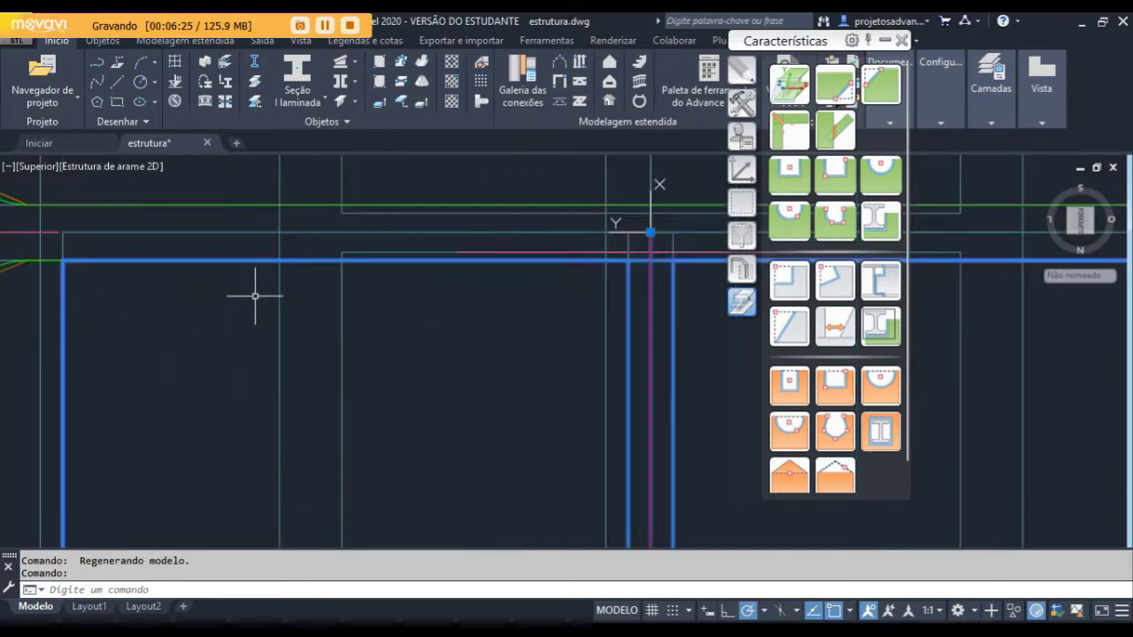
{"action": "scroll", "coordinate": [234, 277], "scroll_direction": "up", "scroll_amount": 2}
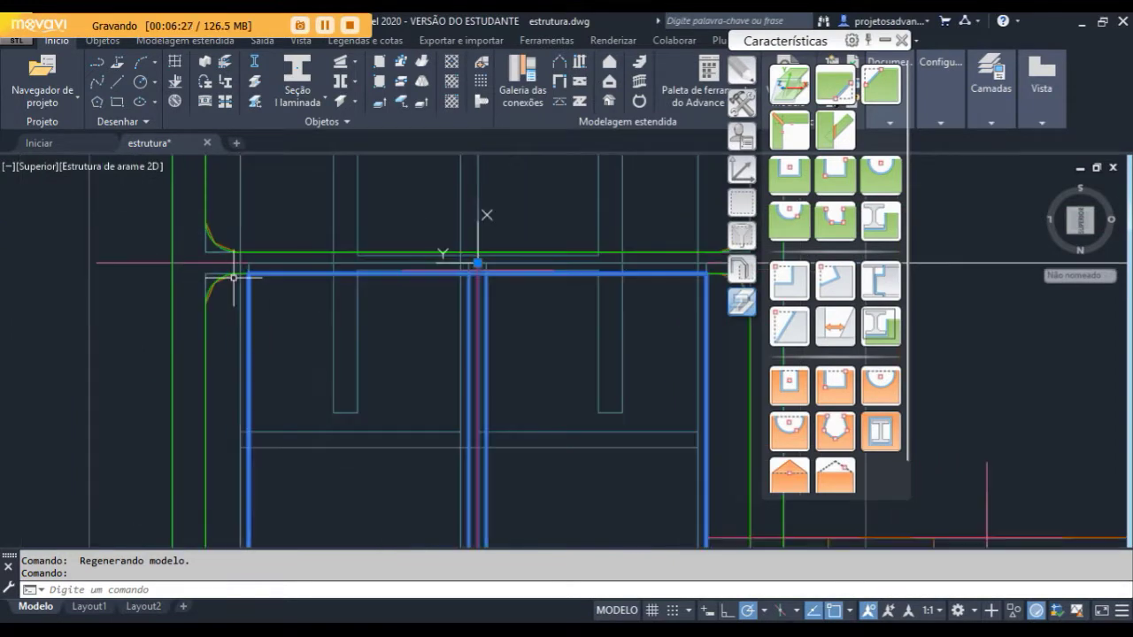
Apply the Conceitual visual style to the top view and examine how the beam segment sits between the column flanges
{"action": "left_click", "coordinate": [127, 168]}
{"action": "left_click", "coordinate": [181, 223]}
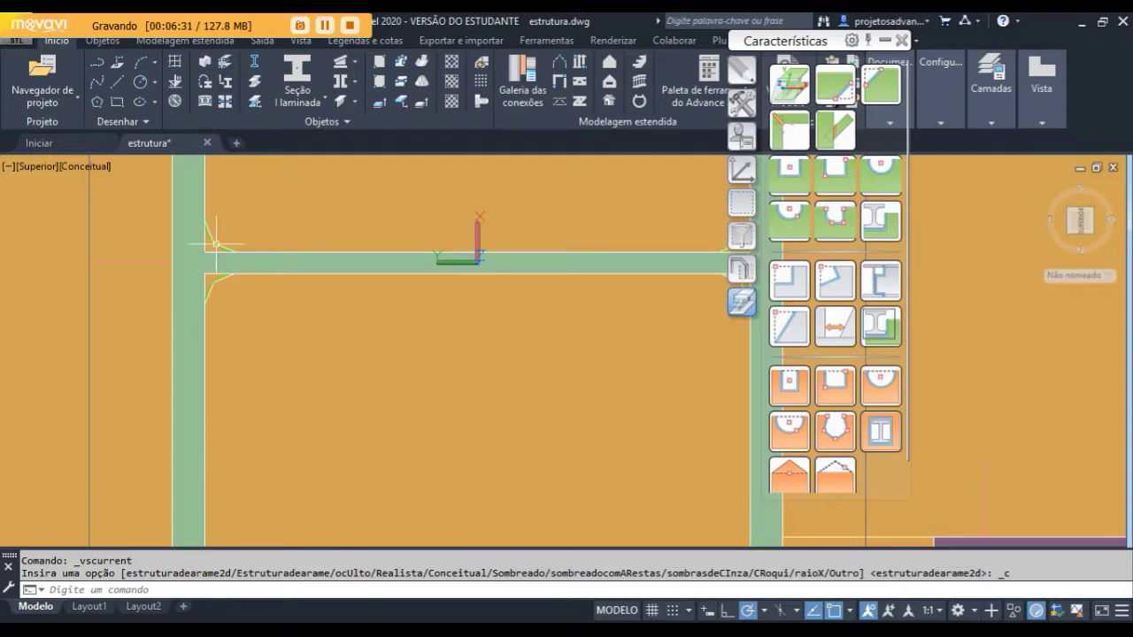
{"action": "scroll", "coordinate": [216, 244], "scroll_direction": "down", "scroll_amount": 4}
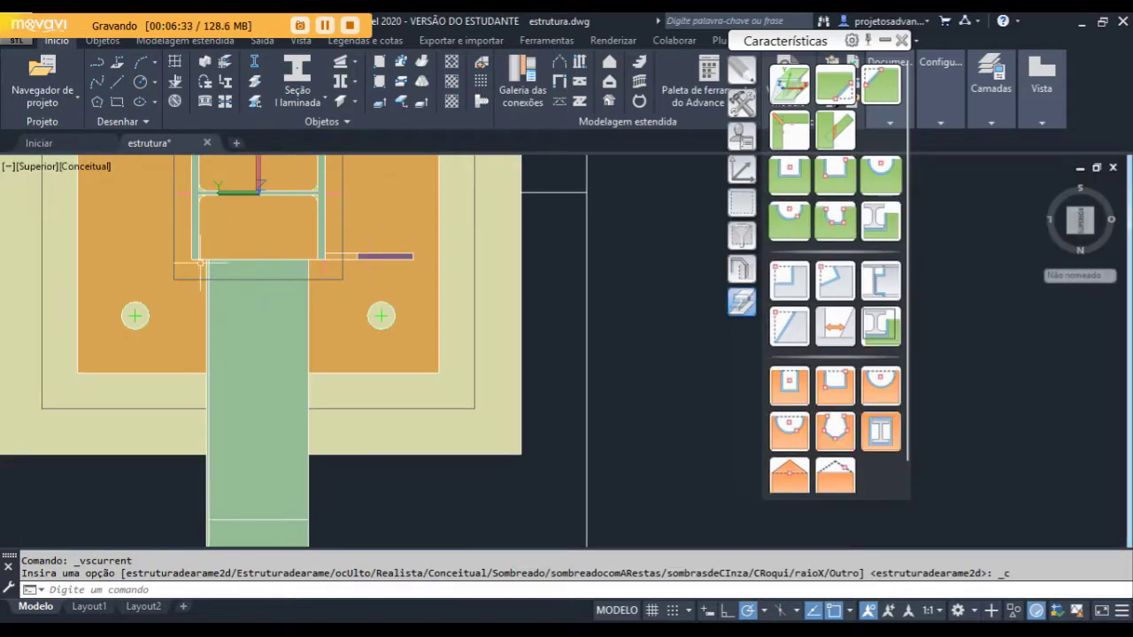
{"action": "scroll", "coordinate": [244, 263], "scroll_direction": "up", "scroll_amount": 5}
{"action": "scroll", "coordinate": [306, 314], "scroll_direction": "down", "scroll_amount": 4}
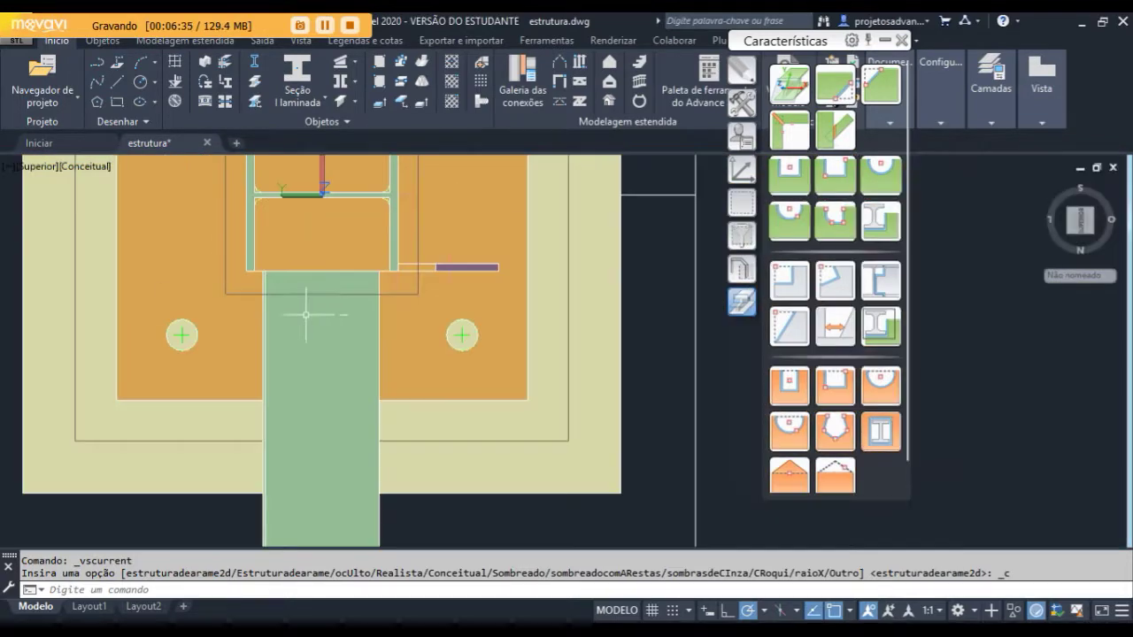
{"action": "scroll", "coordinate": [306, 314], "scroll_direction": "down", "scroll_amount": 3}
Return the top view to Estrutura de arame 2D and examine the beam end's position against the column's web and flanges
{"action": "left_click", "coordinate": [102, 173]}
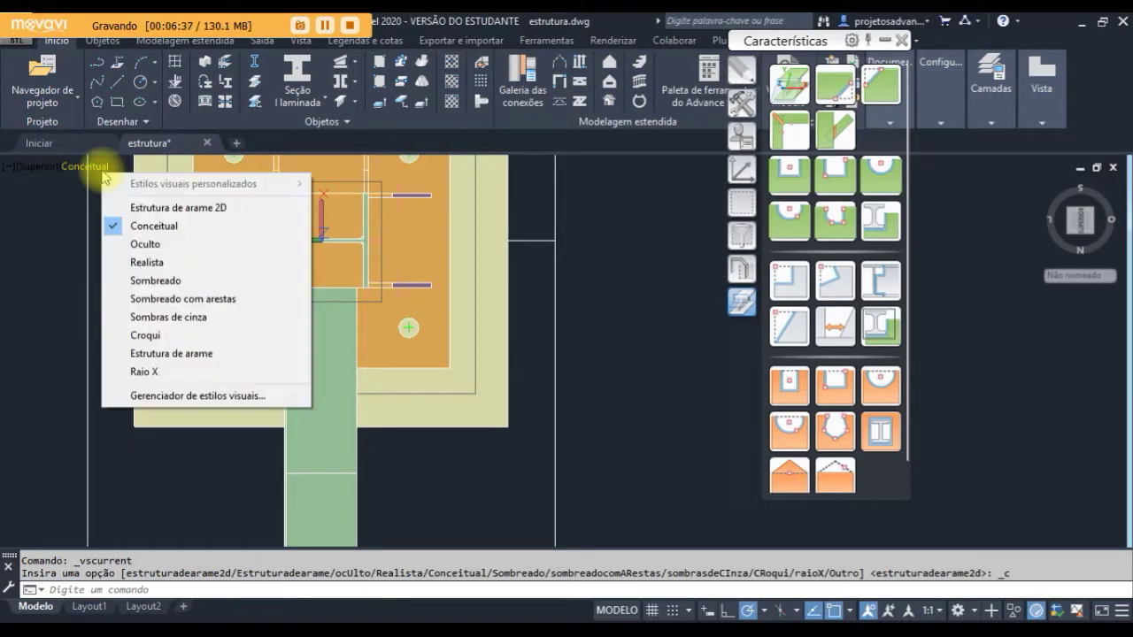
{"action": "left_click", "coordinate": [146, 209]}
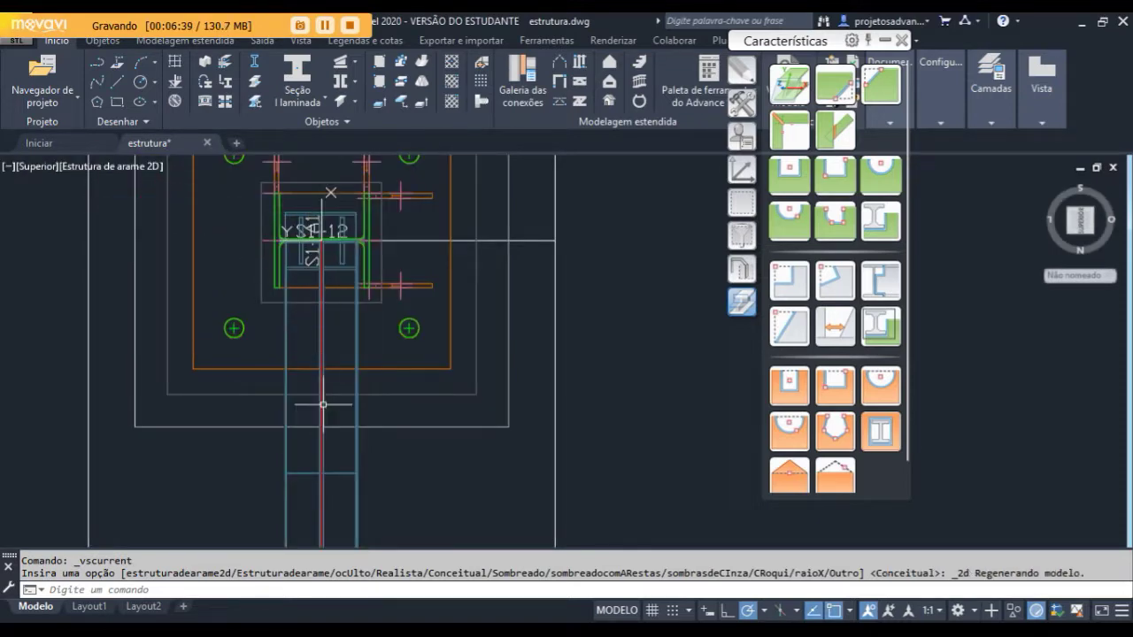
{"action": "scroll", "coordinate": [319, 284], "scroll_direction": "up", "scroll_amount": 4}
{"action": "middle_click_drag", "start_coordinate": [263, 256], "coordinate": [287, 304]}
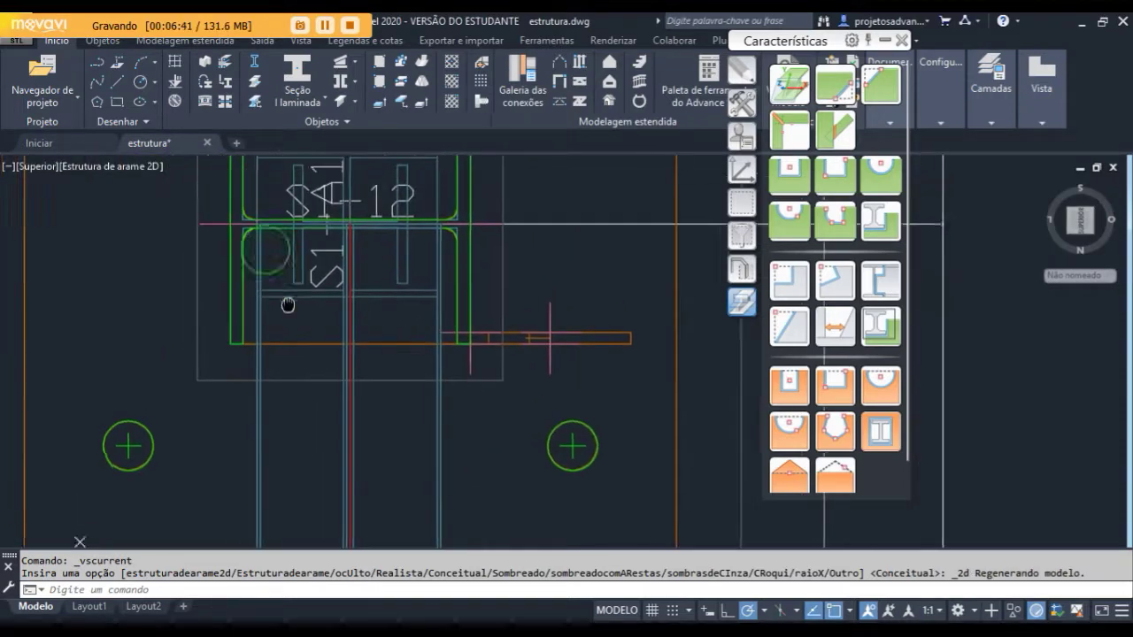
{"action": "scroll", "coordinate": [283, 209], "scroll_direction": "up", "scroll_amount": 2}
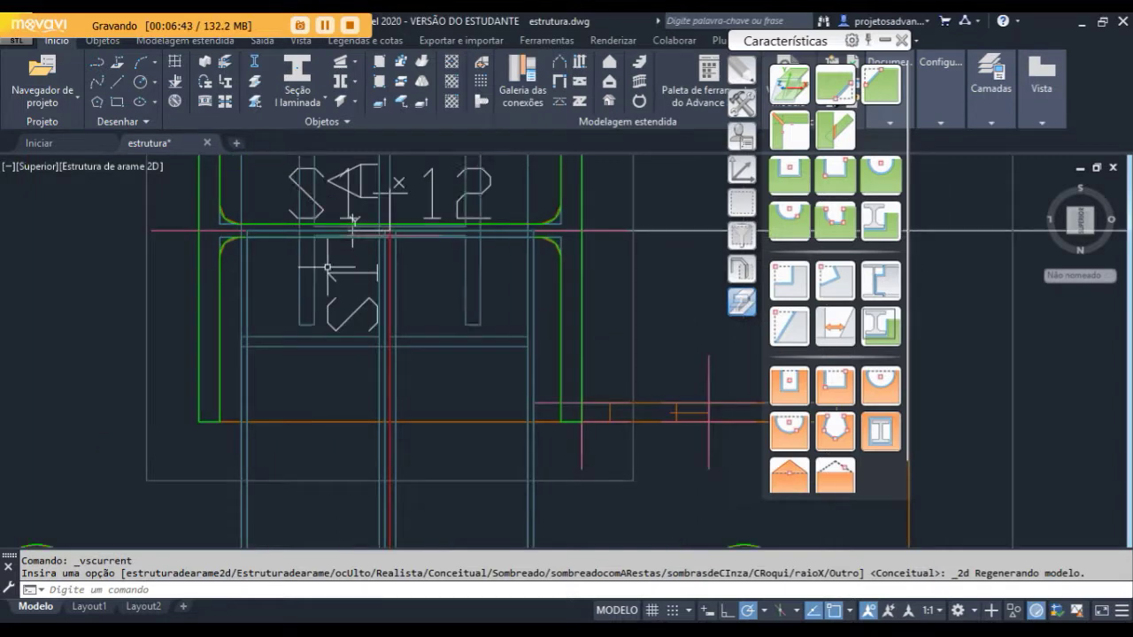
{"action": "scroll", "coordinate": [328, 267], "scroll_direction": "down", "scroll_amount": 4}
{"action": "scroll", "coordinate": [389, 270], "scroll_direction": "up", "scroll_amount": 4}
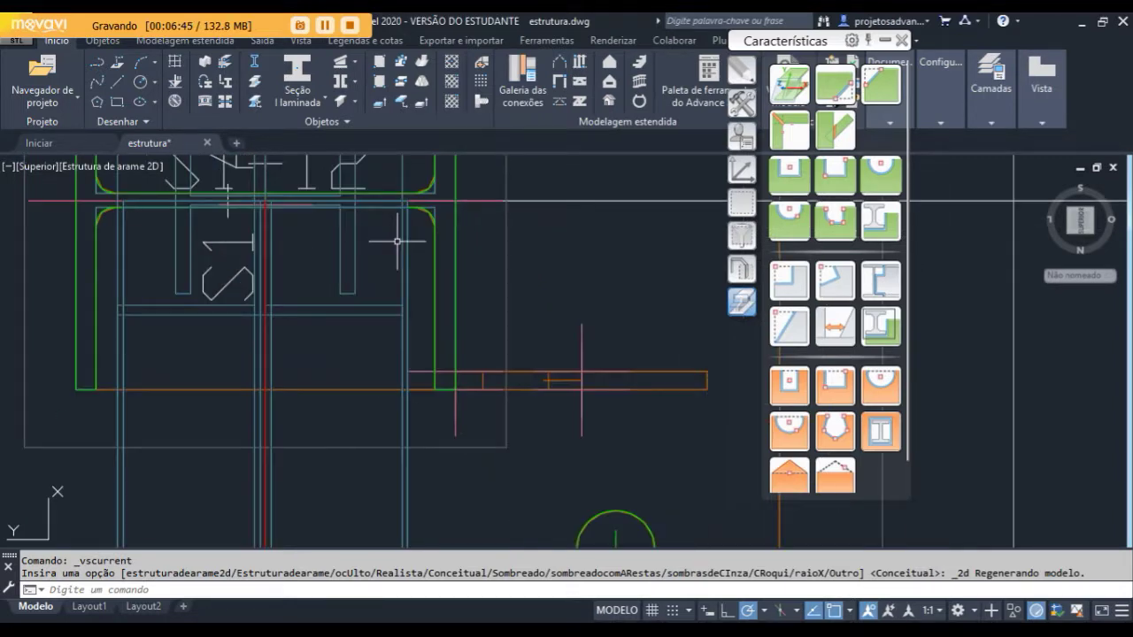
{"action": "scroll", "coordinate": [398, 241], "scroll_direction": "up", "scroll_amount": 2}
{"action": "scroll", "coordinate": [488, 323], "scroll_direction": "down", "scroll_amount": 2}
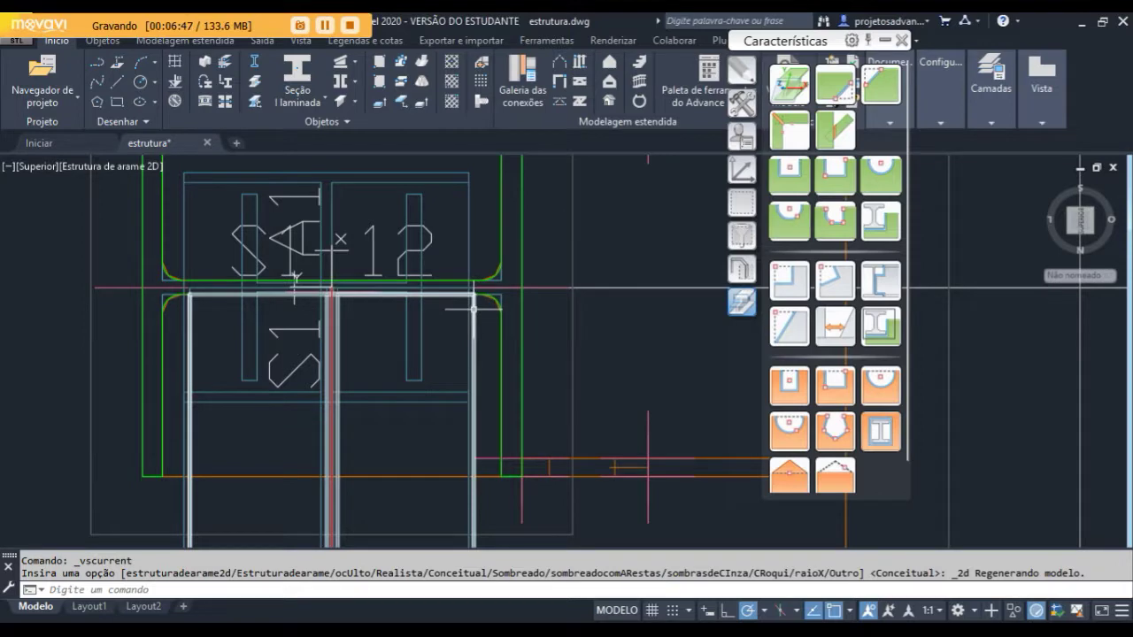
{"action": "scroll", "coordinate": [299, 296], "scroll_direction": "down", "scroll_amount": 5}
{"action": "scroll", "coordinate": [291, 469], "scroll_direction": "up", "scroll_amount": 5}
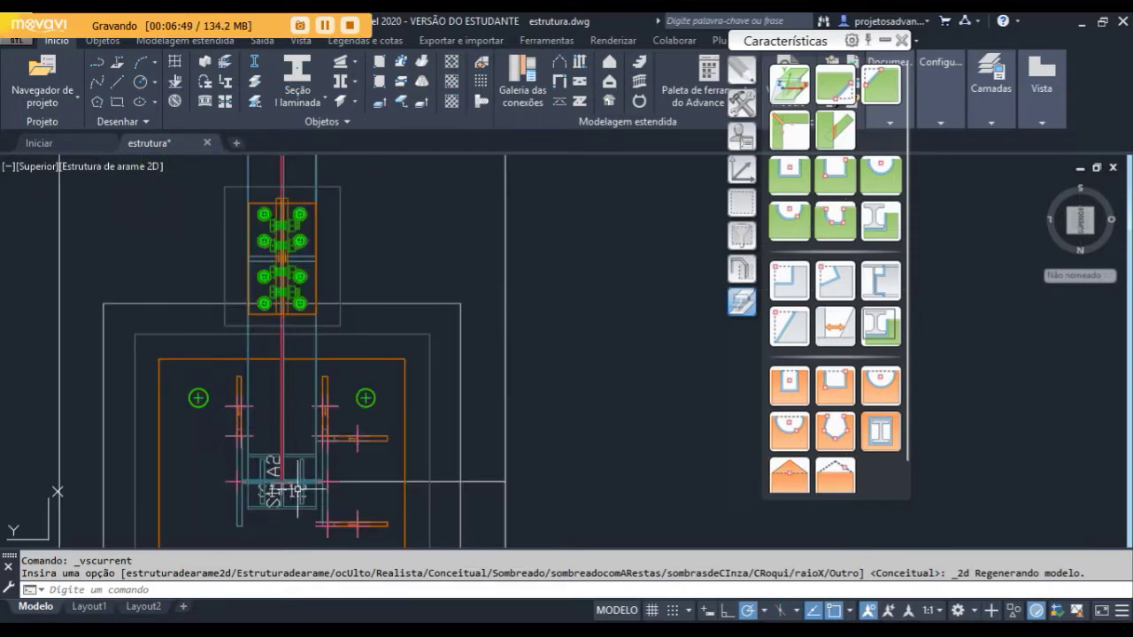
Show the opposite beam-to-column joint beside the splice in a 3D view with the Conceitual visual style
{"action": "middle_click_drag", "start_coordinate": [303, 499], "coordinate": [281, 437], "text": "shift"}
{"action": "middle_click_drag", "start_coordinate": [359, 303], "coordinate": [539, 412], "text": "shift"}
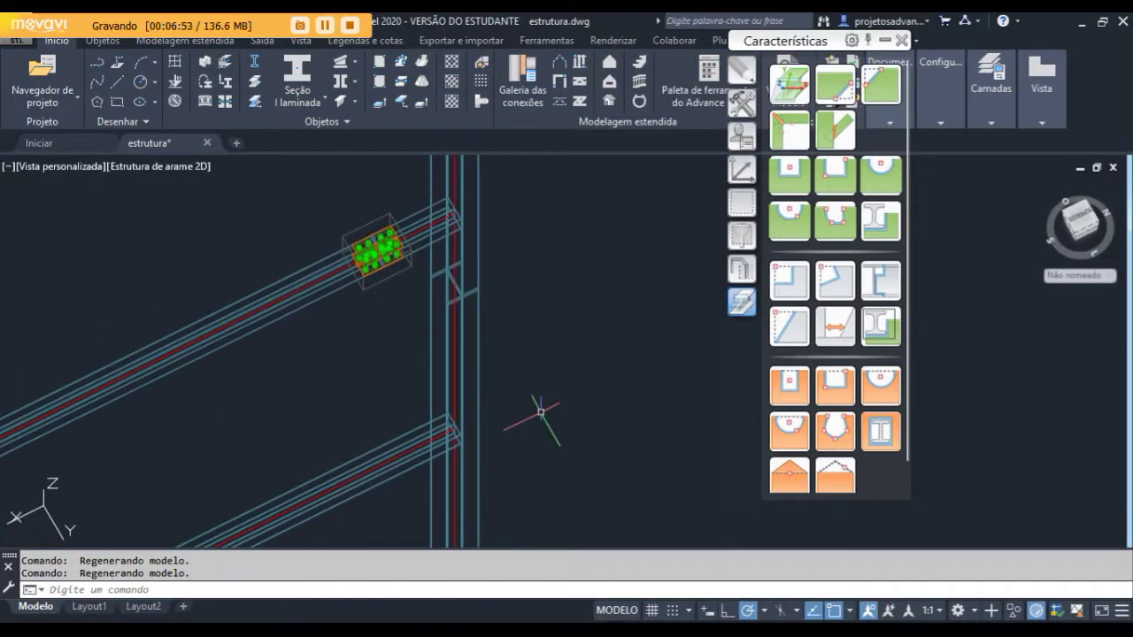
{"action": "scroll", "coordinate": [436, 323], "scroll_direction": "up", "scroll_amount": 6}
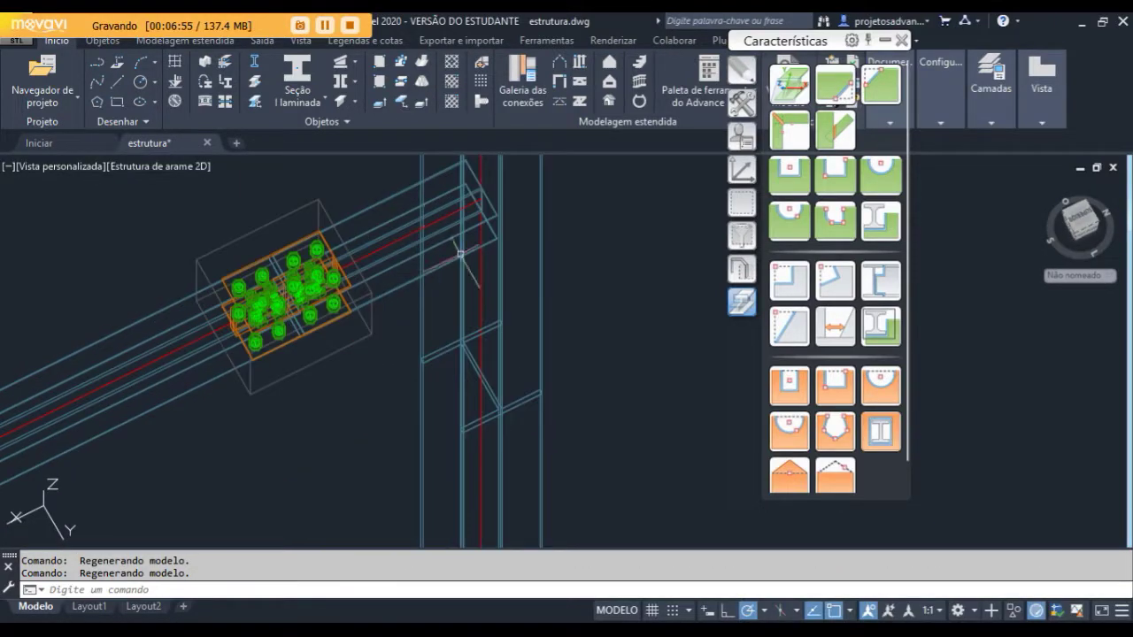
{"action": "middle_click_drag", "start_coordinate": [509, 393], "coordinate": [514, 331], "text": "shift"}
{"action": "scroll", "coordinate": [508, 334], "scroll_direction": "down", "scroll_amount": 4}
{"action": "middle_click_drag", "start_coordinate": [482, 396], "coordinate": [520, 372], "text": "shift"}
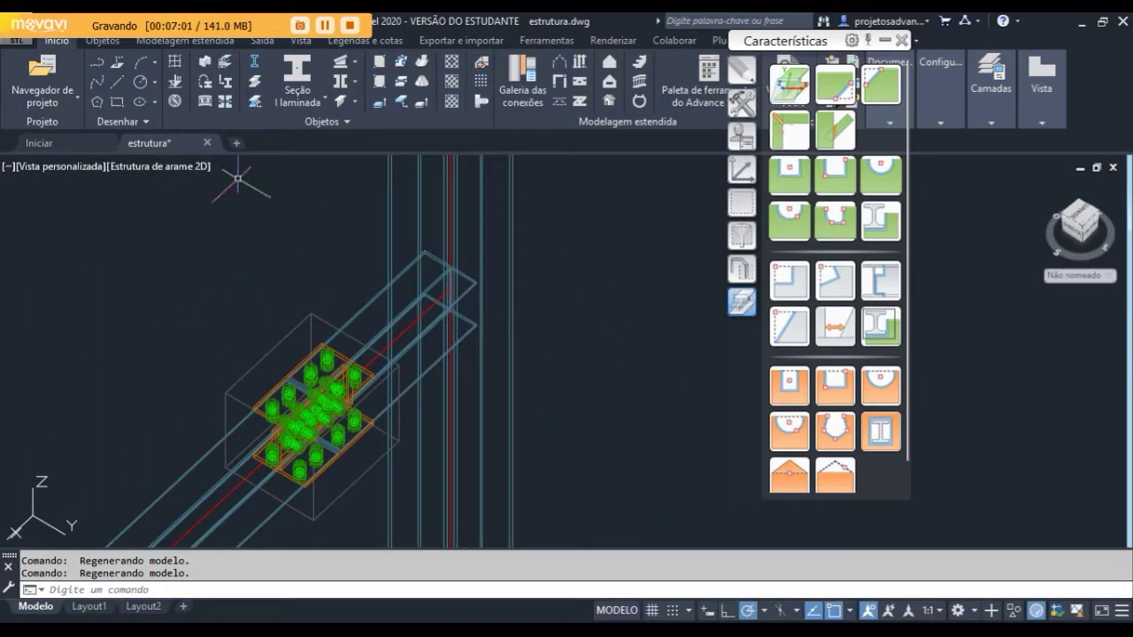
{"action": "left_click", "coordinate": [152, 167]}
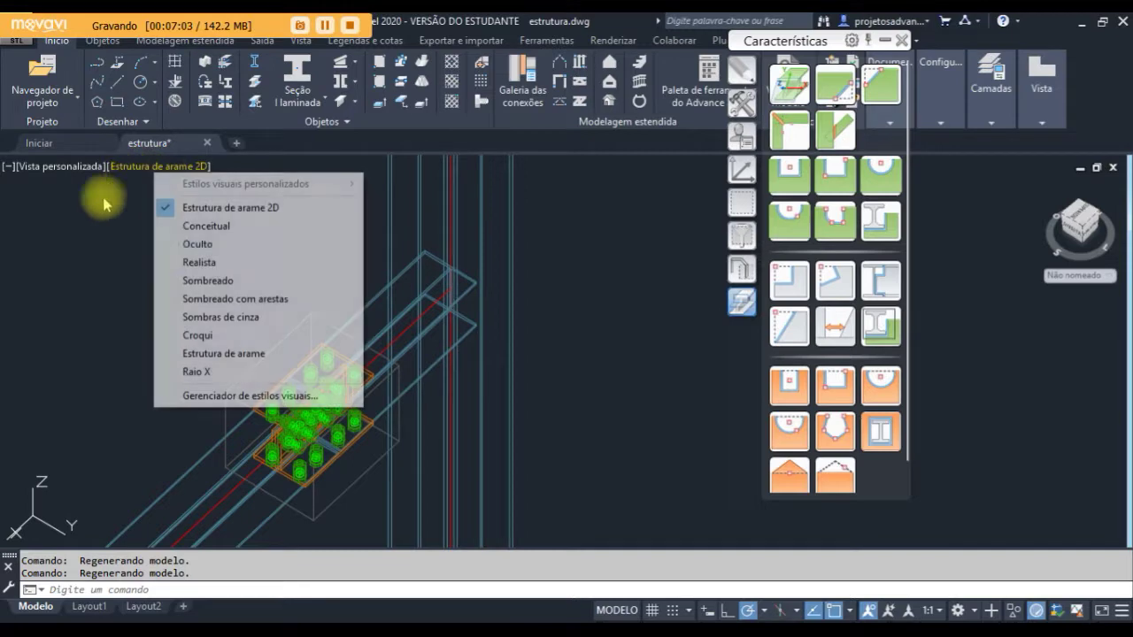
{"action": "left_click", "coordinate": [195, 226]}
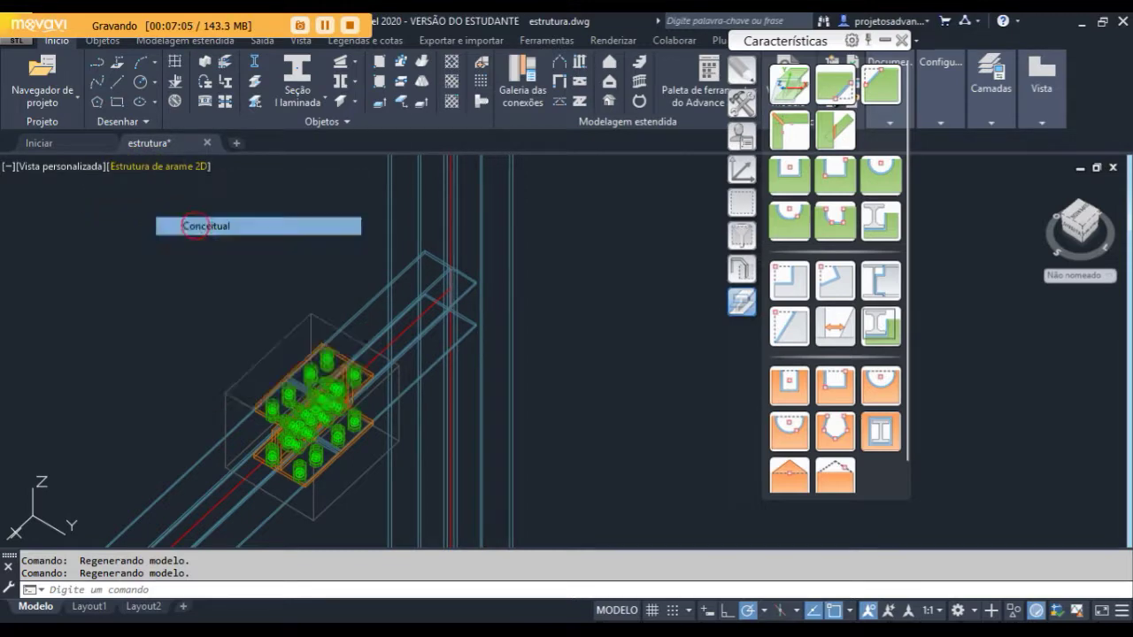
Cut the beam segment beside the splice against the column with the Cortar no objeto feature, using the column as the cutting profile
{"action": "scroll", "coordinate": [440, 244], "scroll_direction": "up", "scroll_amount": 5}
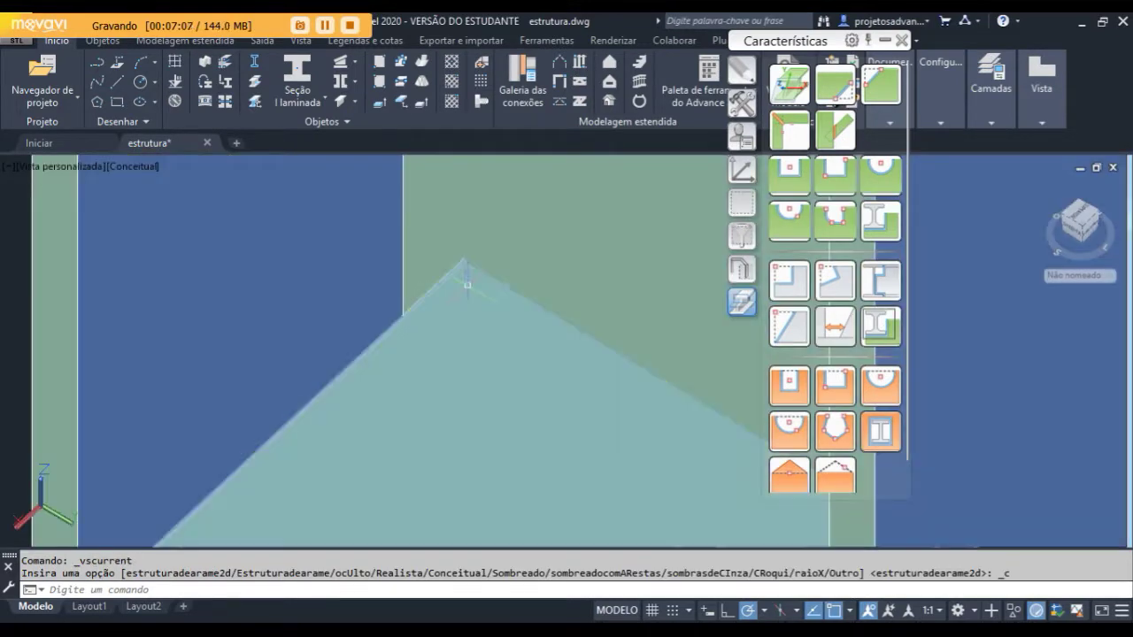
{"action": "scroll", "coordinate": [491, 279], "scroll_direction": "down", "scroll_amount": 3}
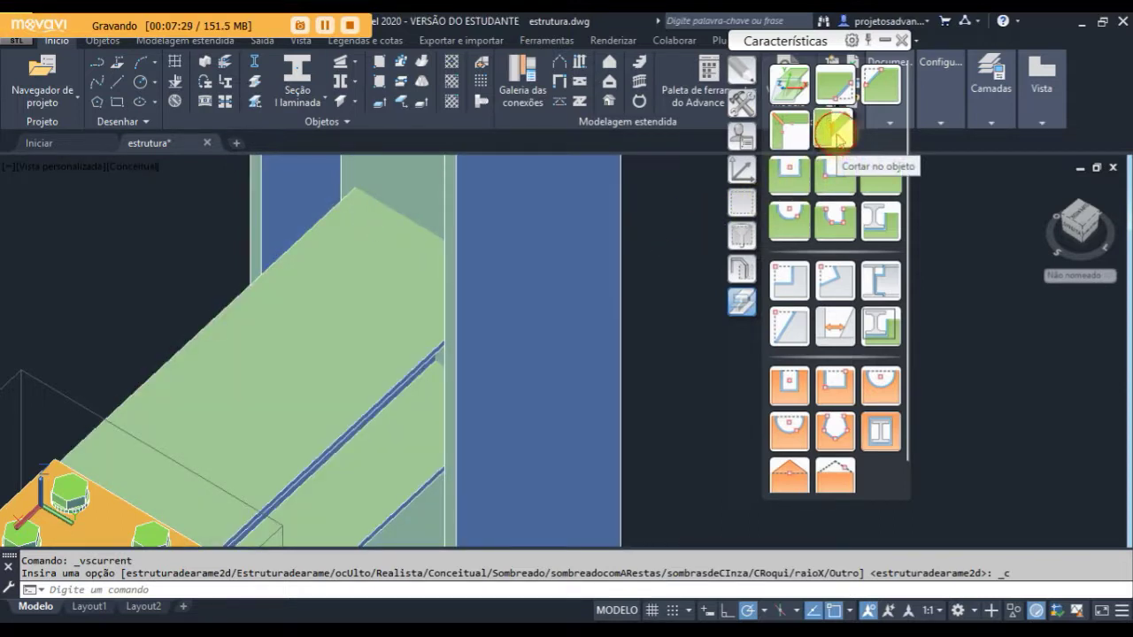
{"action": "left_click", "coordinate": [836, 135]}
{"action": "left_click", "coordinate": [399, 186]}
{"action": "key", "text": "Return"}
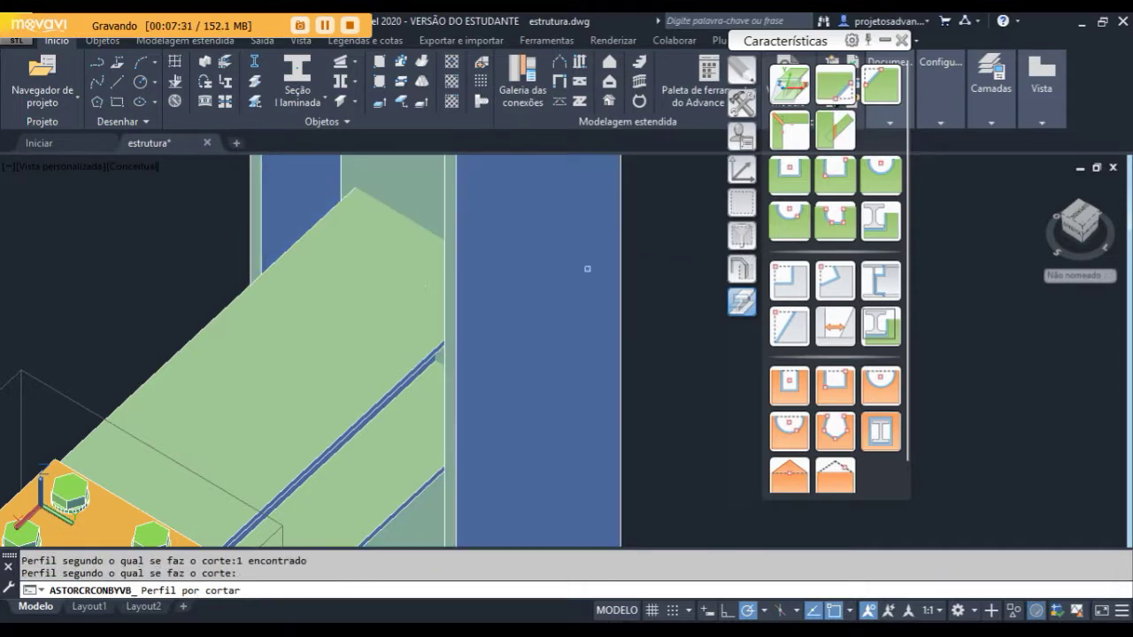
{"action": "left_click", "coordinate": [341, 299]}
{"action": "right_click", "coordinate": [670, 332]}
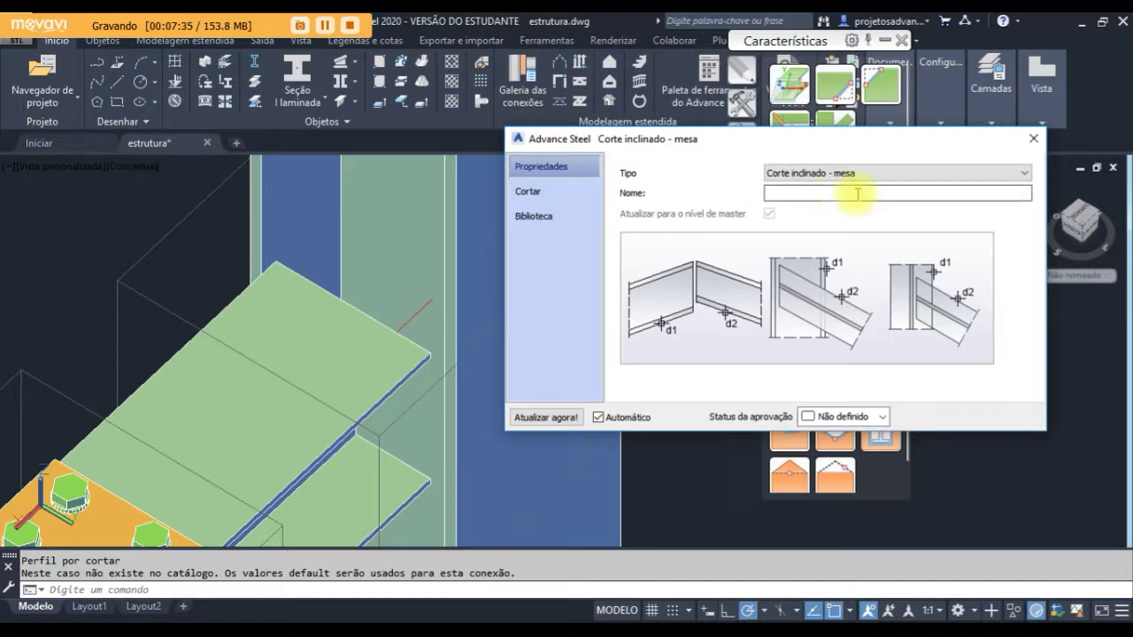
Set the beam cut's type to Corte inclinado - Alma and close its properties
{"action": "left_click", "coordinate": [1023, 173]}
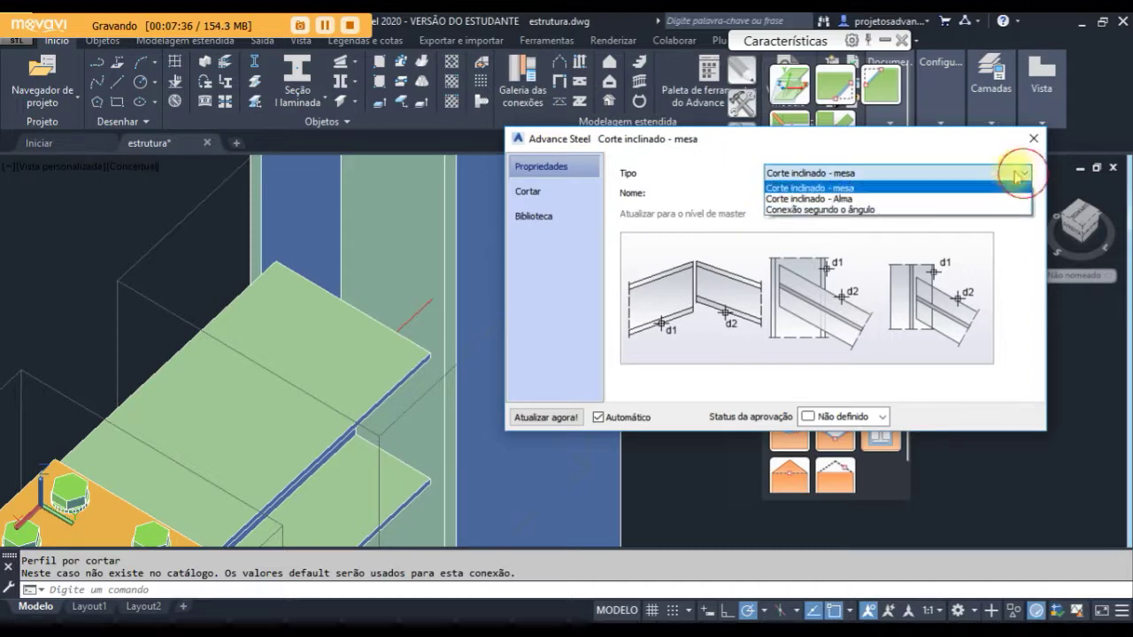
{"action": "left_click", "coordinate": [807, 201]}
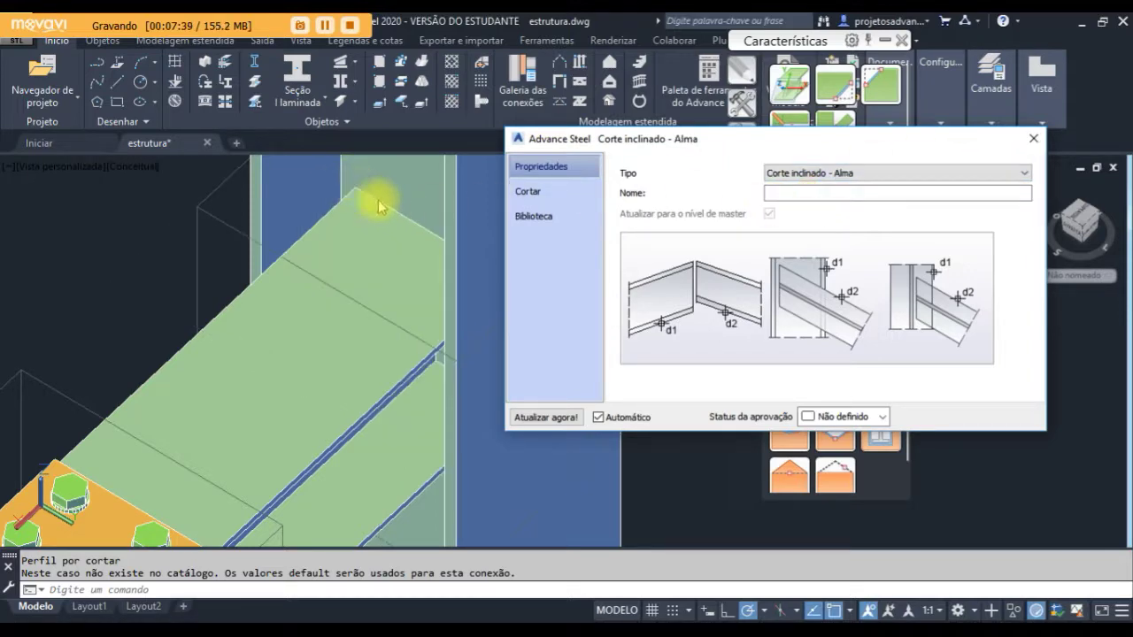
{"action": "left_click", "coordinate": [1033, 138]}
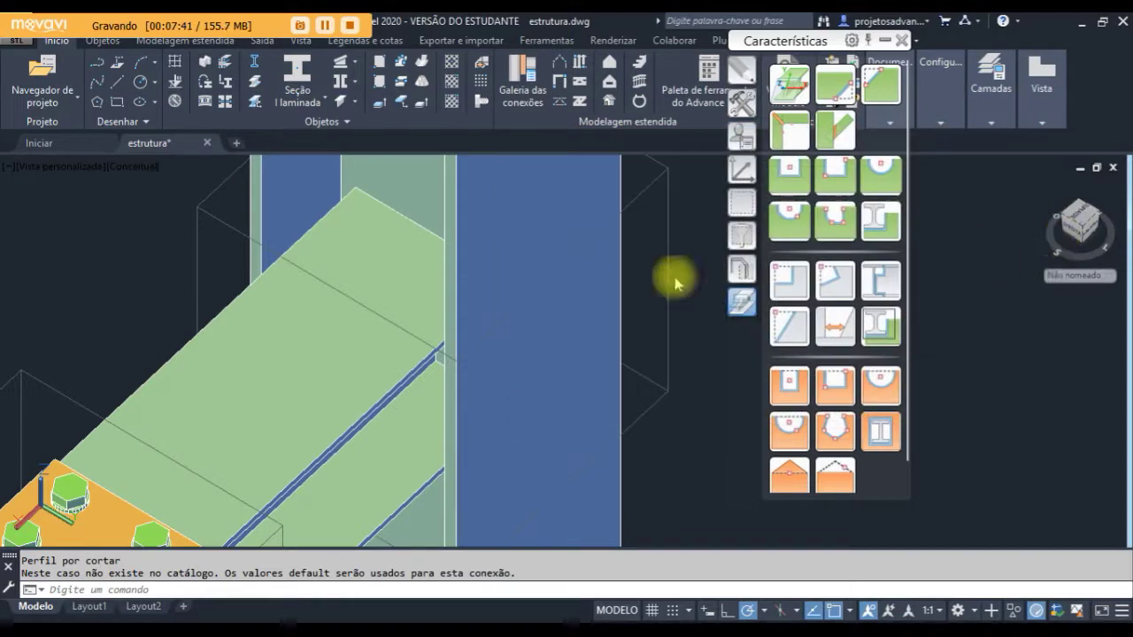
Examine the upper beam's joints with both columns and its bolted splice from both sides of the frame
{"action": "scroll", "coordinate": [538, 255], "scroll_direction": "down", "scroll_amount": 5}
{"action": "scroll", "coordinate": [403, 359], "scroll_direction": "up", "scroll_amount": 4}
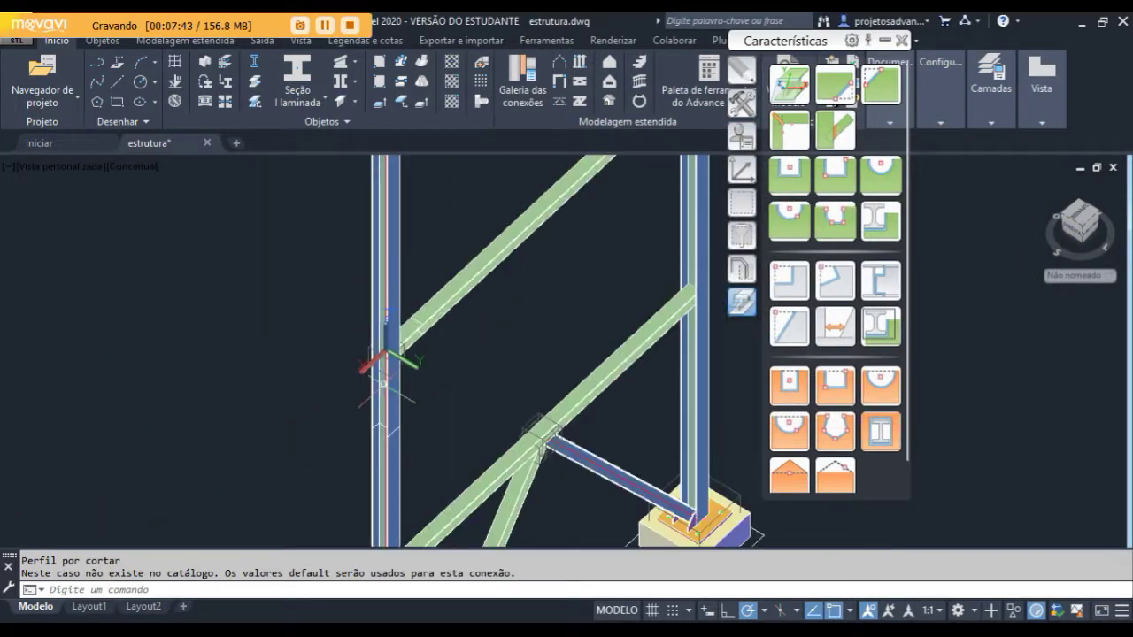
{"action": "scroll", "coordinate": [447, 301], "scroll_direction": "up", "scroll_amount": 4}
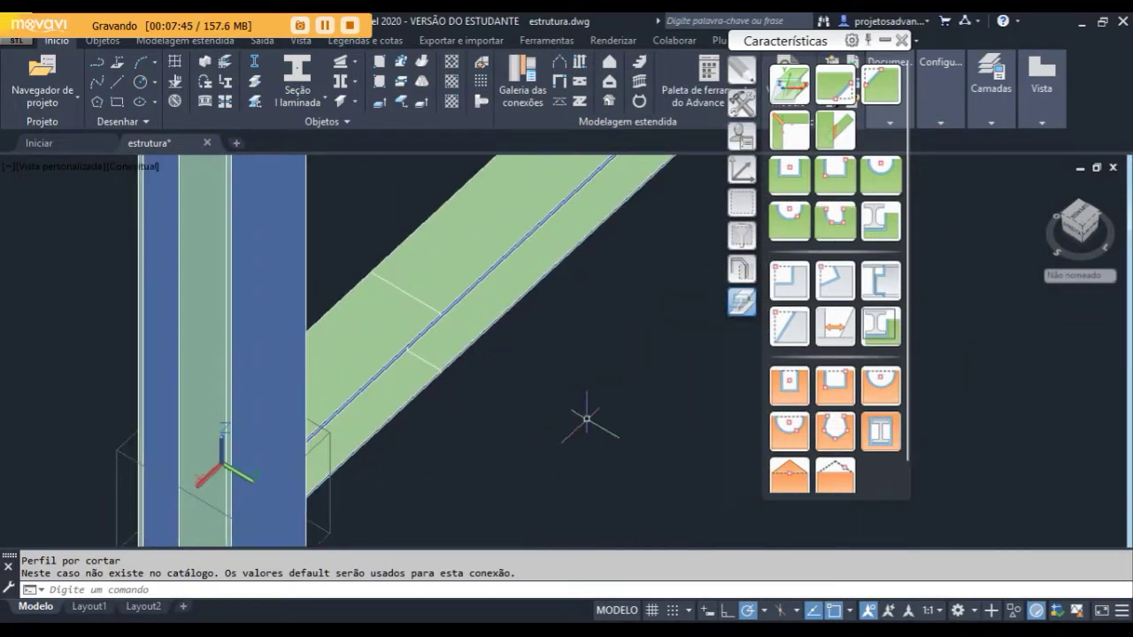
{"action": "scroll", "coordinate": [469, 354], "scroll_direction": "down", "scroll_amount": 2}
{"action": "scroll", "coordinate": [538, 268], "scroll_direction": "down", "scroll_amount": 5}
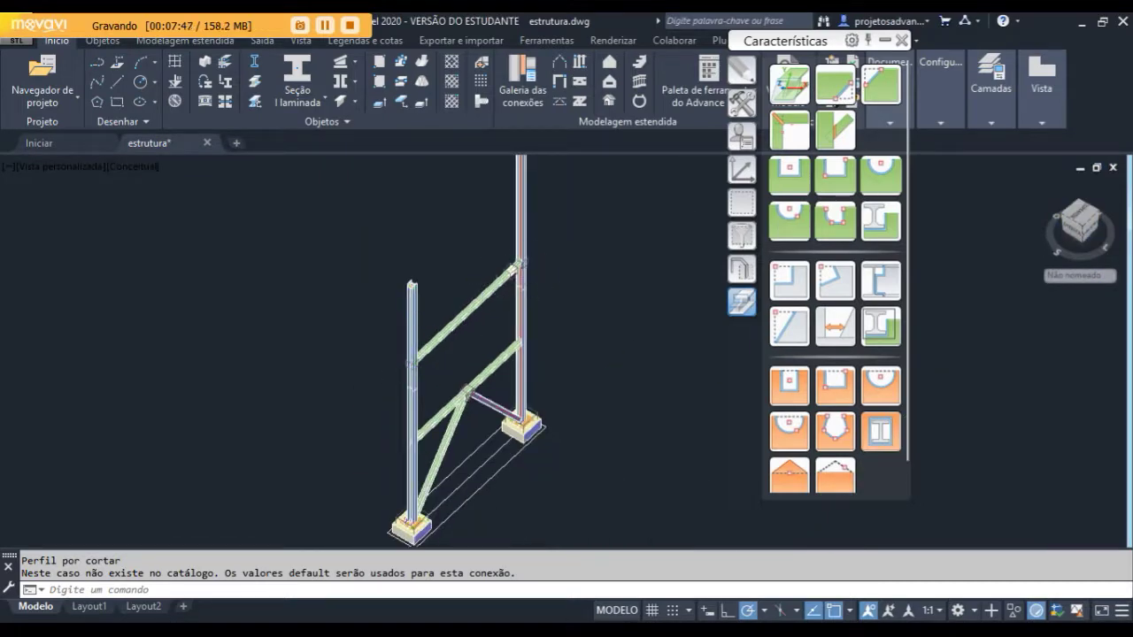
{"action": "scroll", "coordinate": [412, 363], "scroll_direction": "up", "scroll_amount": 3}
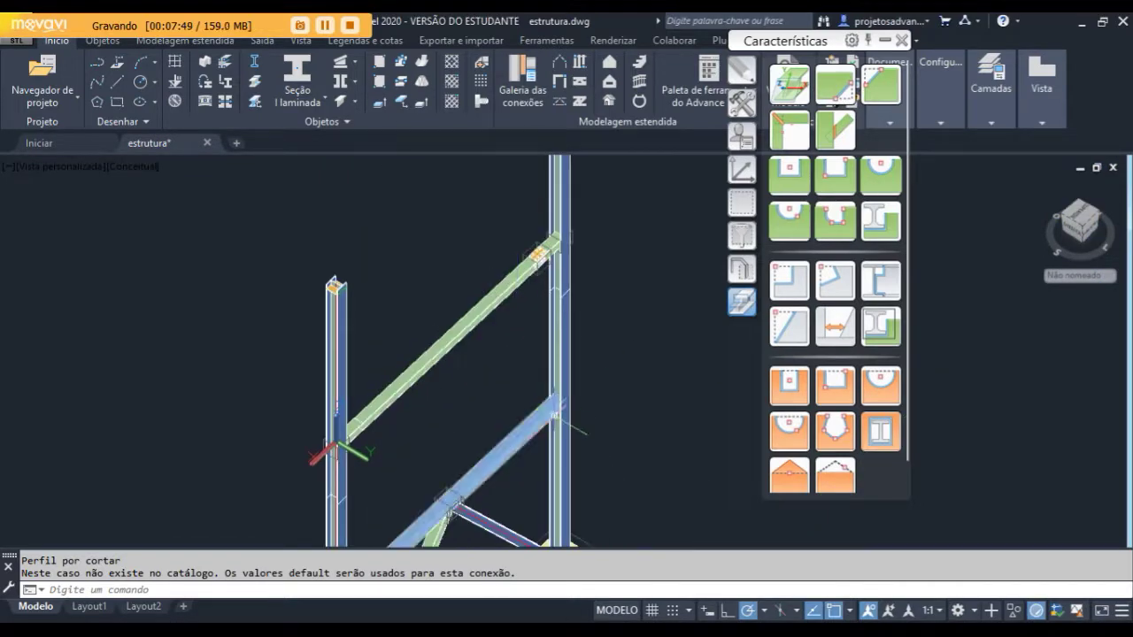
{"action": "scroll", "coordinate": [475, 316], "scroll_direction": "up", "scroll_amount": 6}
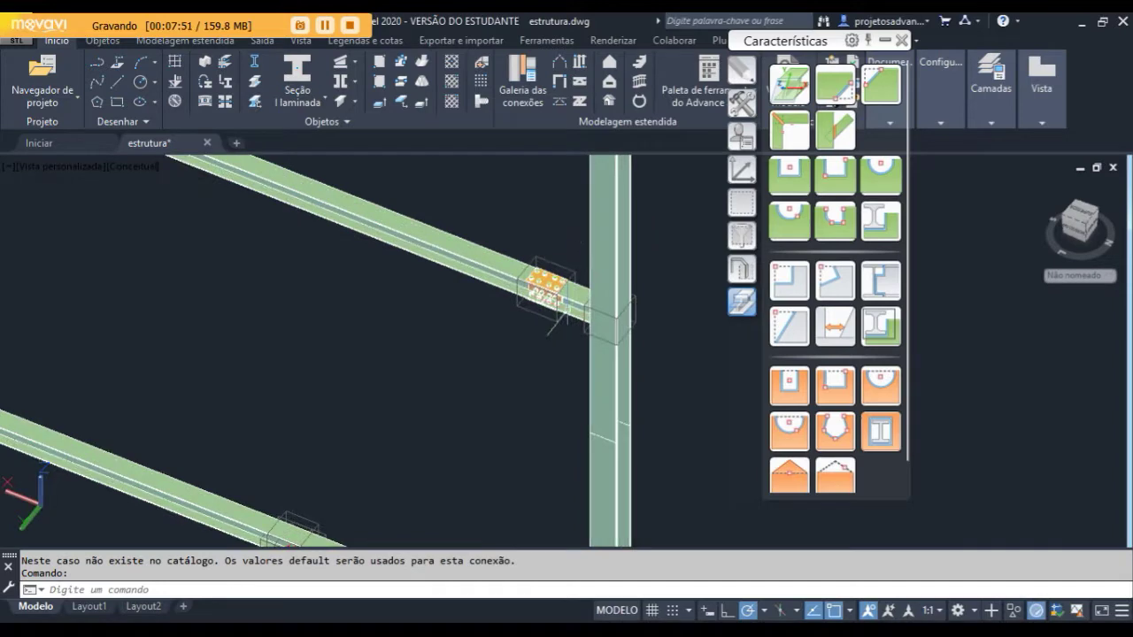
{"action": "scroll", "coordinate": [536, 294], "scroll_direction": "up", "scroll_amount": 3}
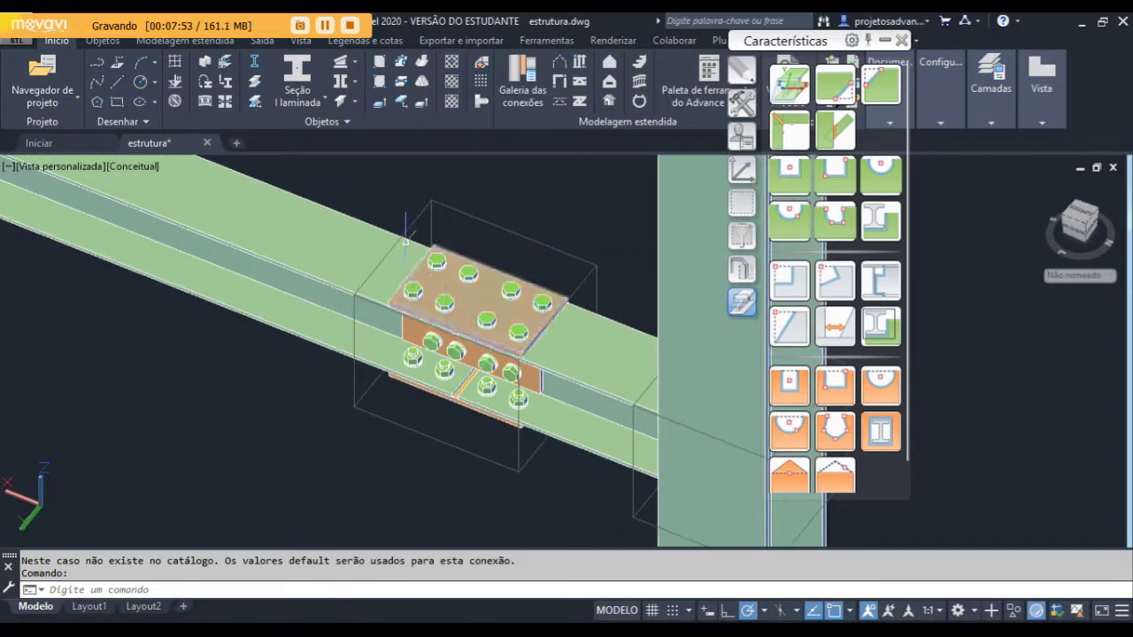
{"action": "scroll", "coordinate": [491, 301], "scroll_direction": "down", "scroll_amount": 5}
{"action": "middle_click_drag", "start_coordinate": [416, 268], "coordinate": [494, 345]}
{"action": "key", "text": "Escape"}
{"action": "scroll", "coordinate": [494, 345], "scroll_direction": "down", "scroll_amount": 3}
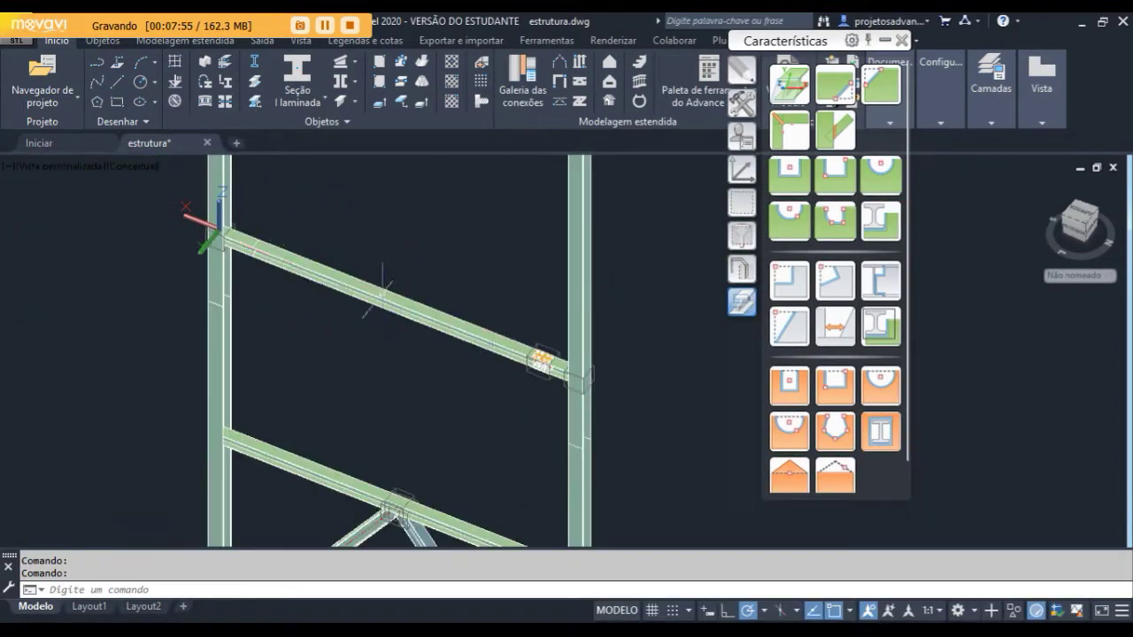
{"action": "scroll", "coordinate": [370, 259], "scroll_direction": "up", "scroll_amount": 5}
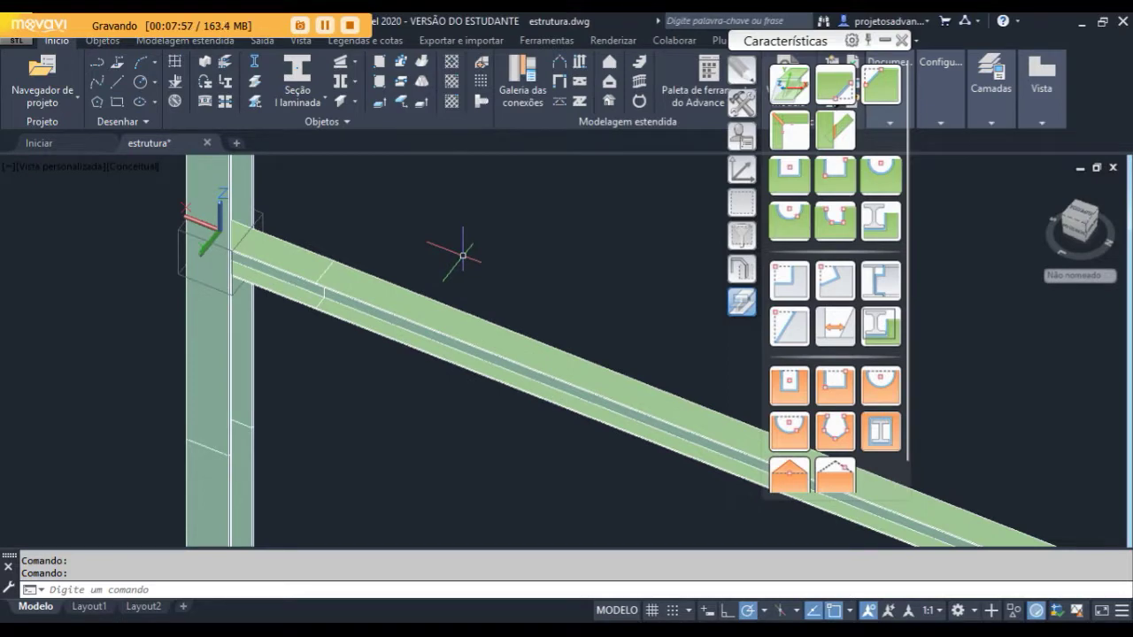